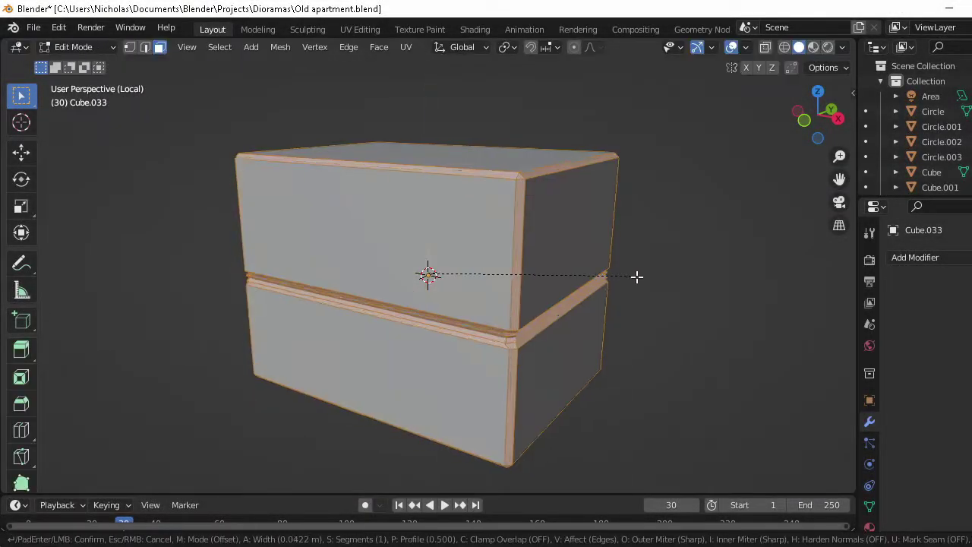
Select all of the two-part box's geometry and bevel its edges.
key(a)
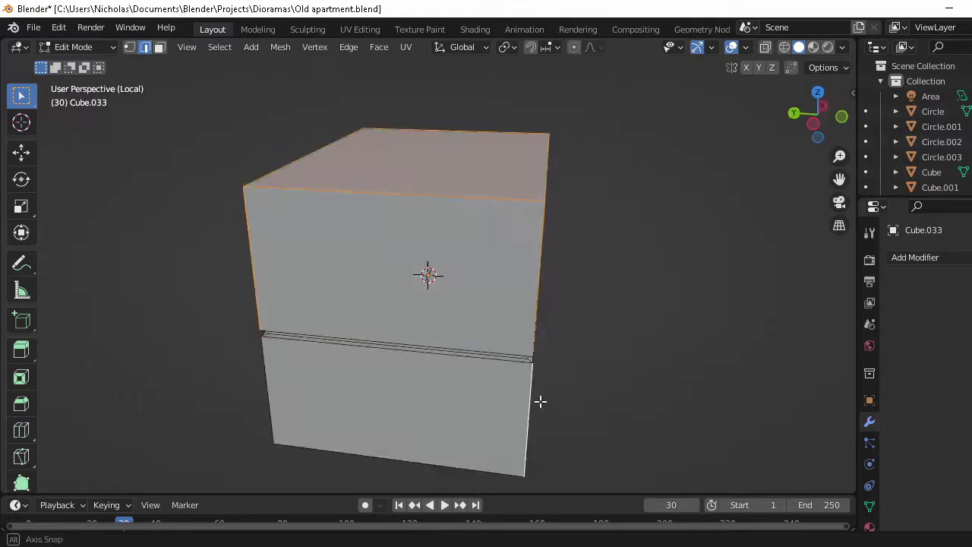
key(ctrl+b)
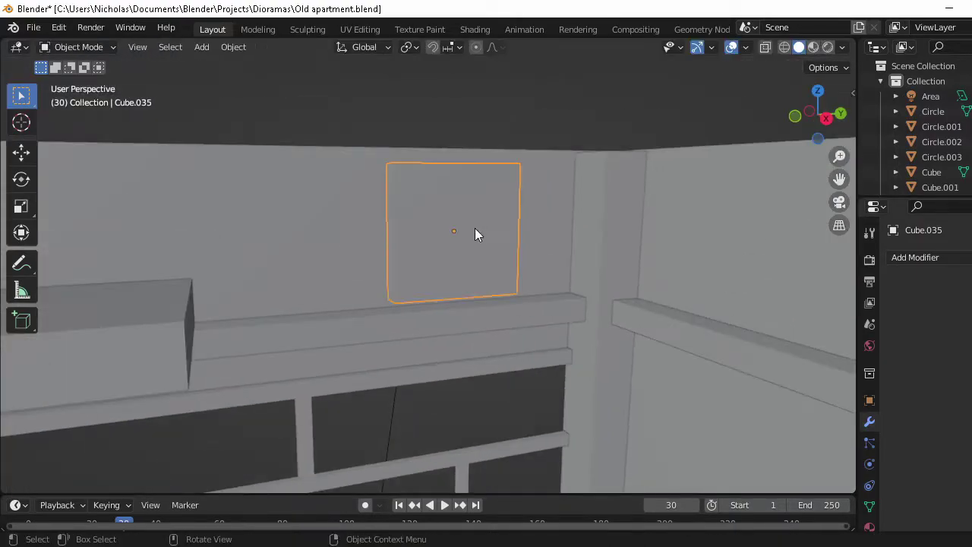
Add a cylinder mesh to the scene from the Add menu.
key(shift+a)
click(565, 304)
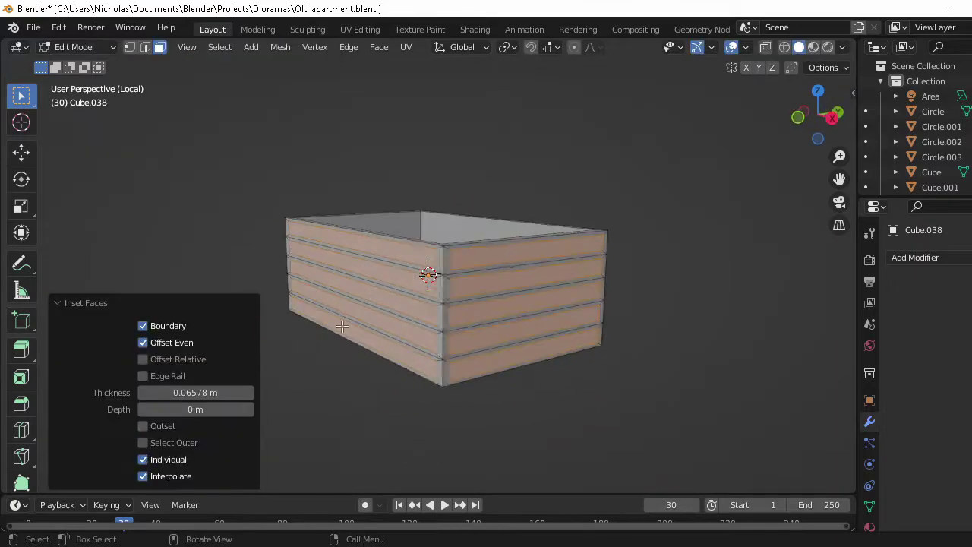
Orbit the view to look down on the box.
middle_drag(338, 282, 545, 302)
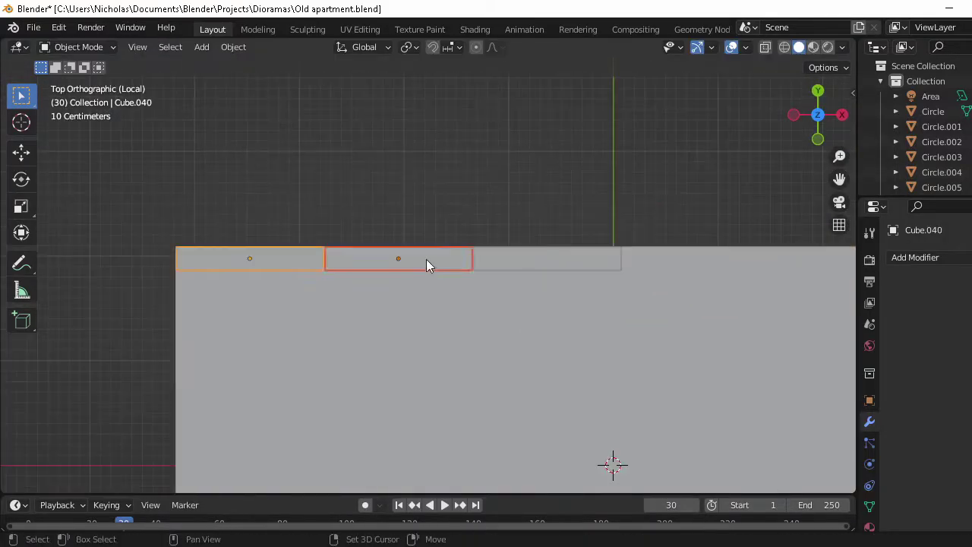
Duplicate the tile blocks along the wall to build out the first tile rows.
click(426, 264)
scroll(500, 245, up, 4)
key(shift+d)
click(485, 466)
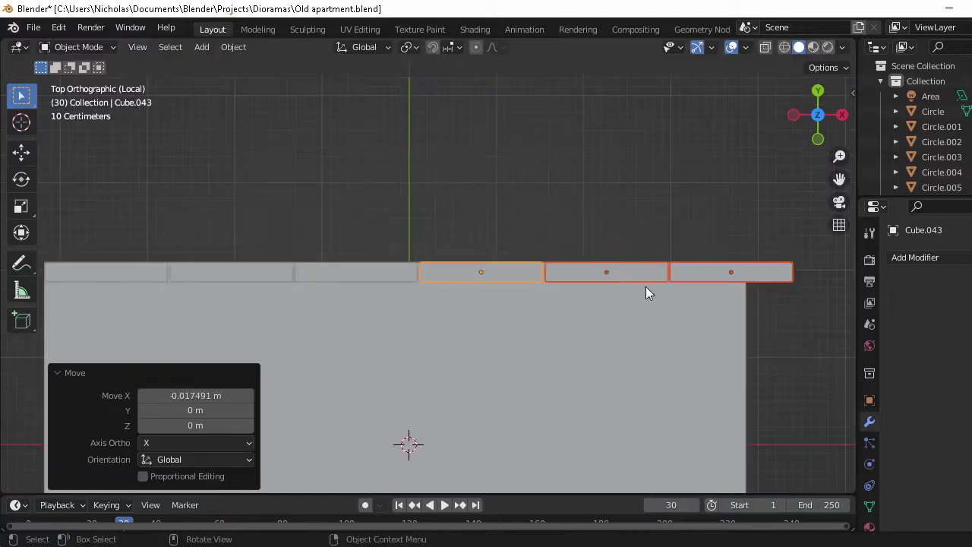
key(shift+d)
click(418, 265)
key(shift+d)
key(y)
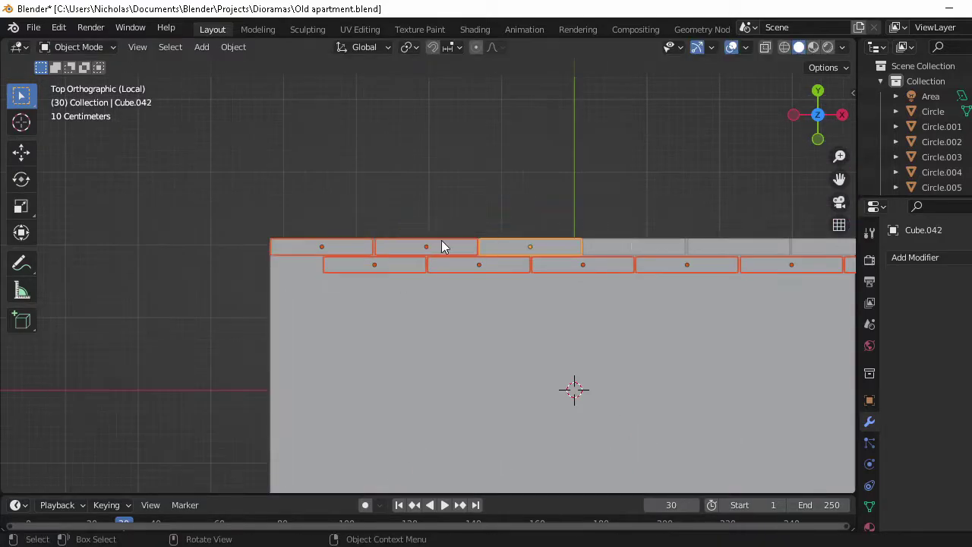
click(165, 249)
Copy the tile rows along Y to stack offset rows below the others.
scroll(189, 261, down, 5)
key(shift+d)
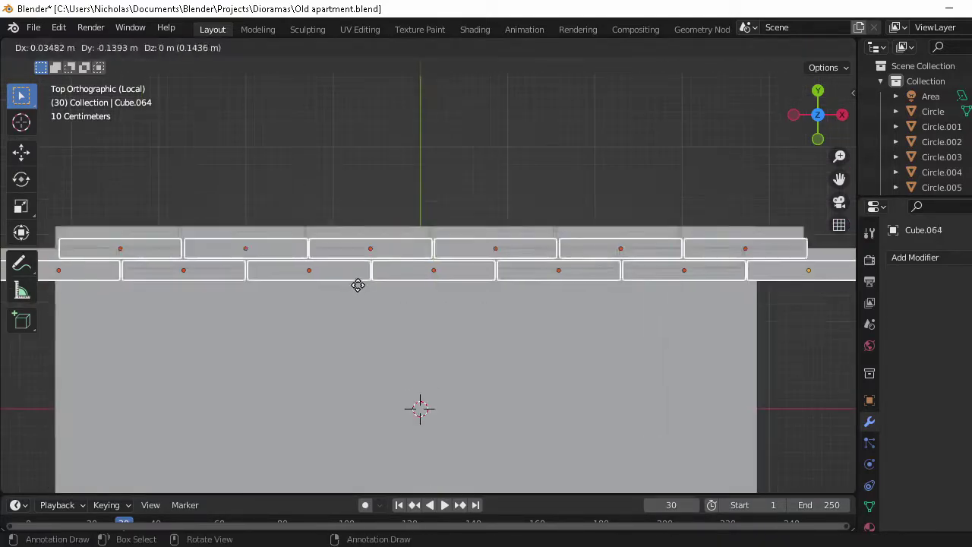
click(357, 283)
key(g)
key(y)
click(129, 269)
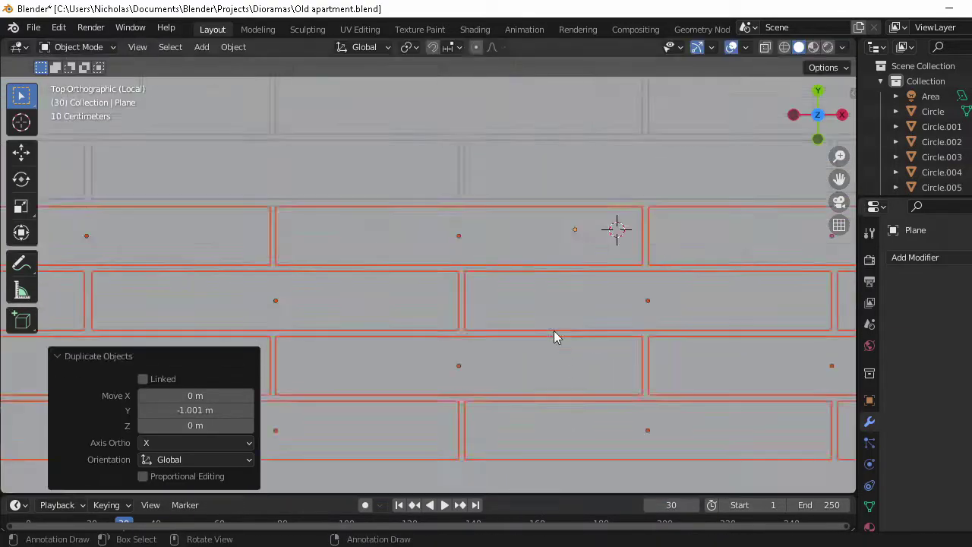
middle_drag(582, 390, 690, 294)
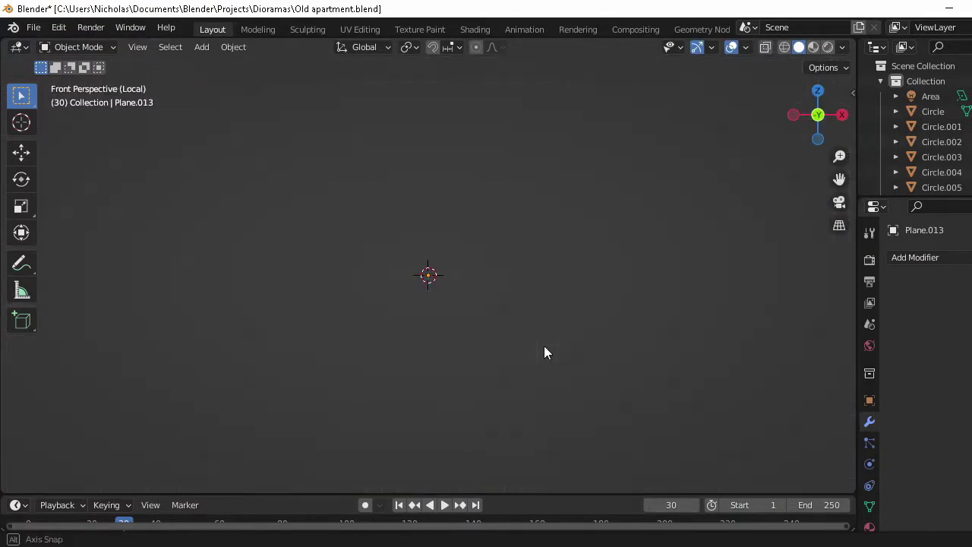
Shape the plane in Edit Mode, then start adding a new cube.
key(Tab)
middle_drag(543, 351, 599, 346)
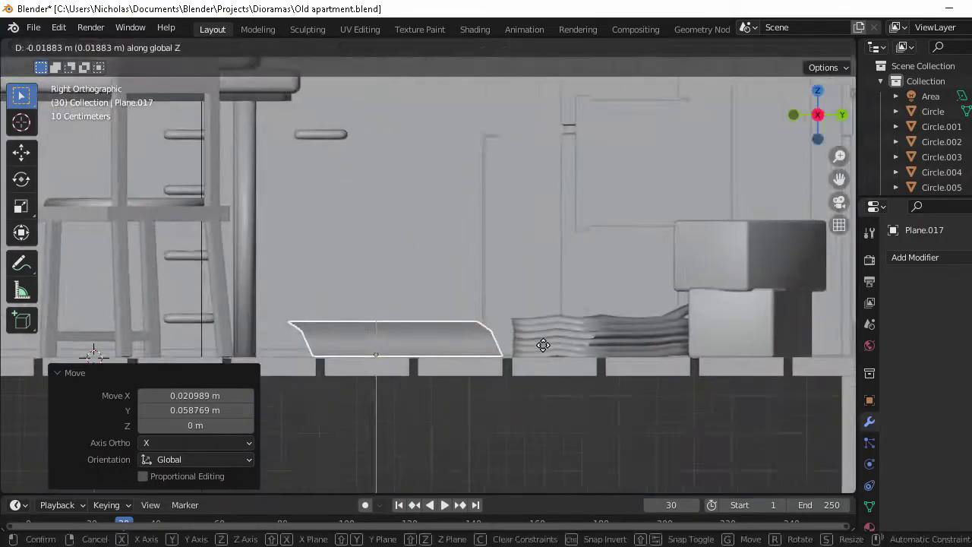
key(shift+a)
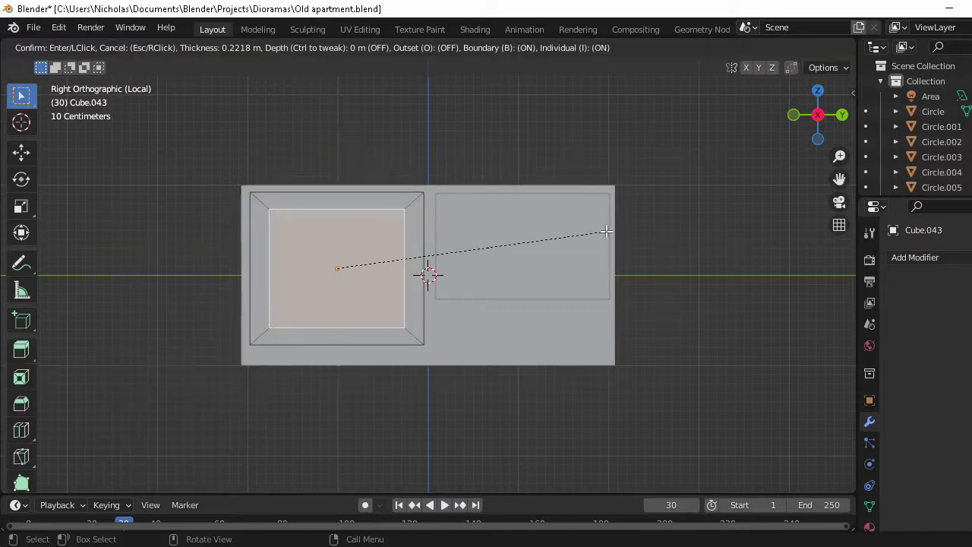
Shrink a cube to 0.248, stretch it vertically, tilt it and position it as a slot piece.
key(s)
click(376, 323)
key(s)
key(z)
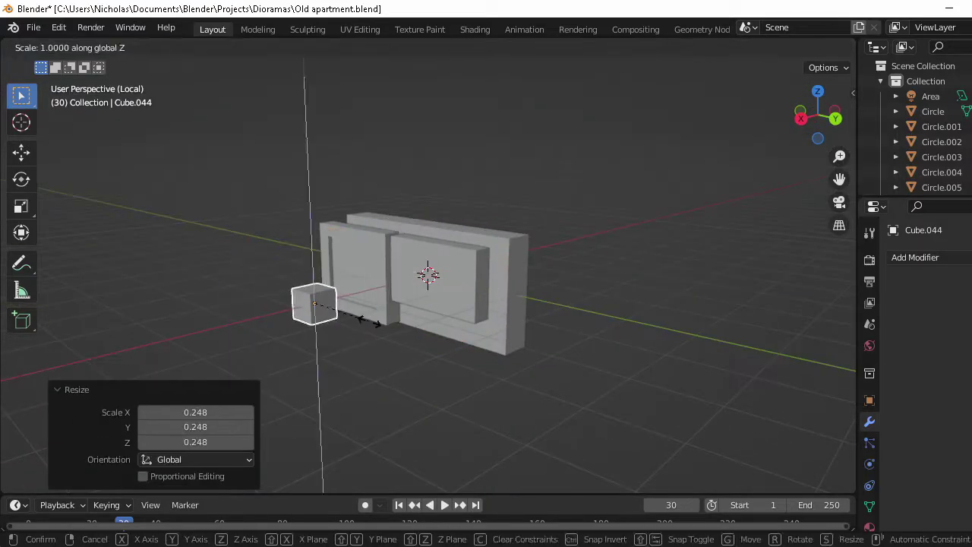
click(345, 308)
key(ctrl+KP_1)
key(r)
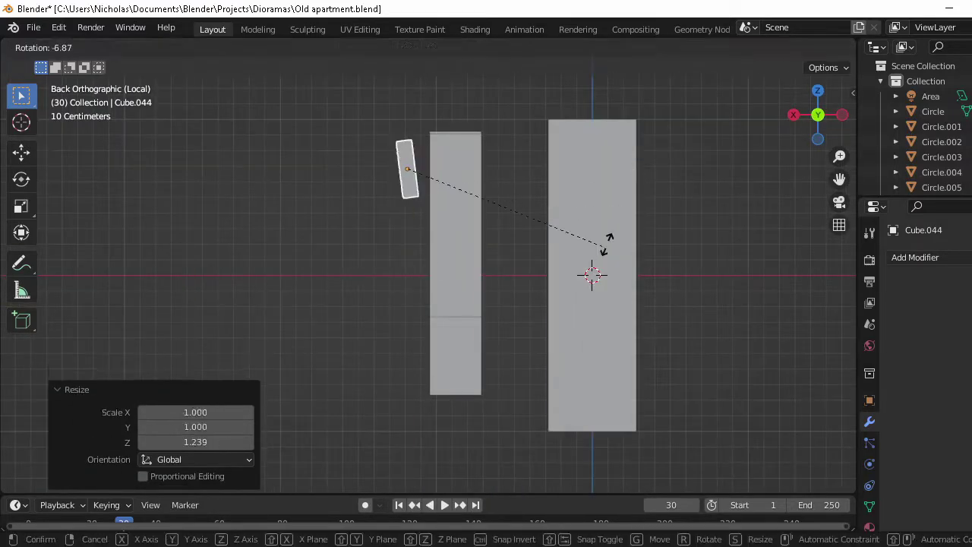
key(g)
click(632, 247)
Duplicate the slot piece and place the copy beside the first.
key(KP_3)
key(shift+d)
click(645, 288)
key(s)
click(640, 261)
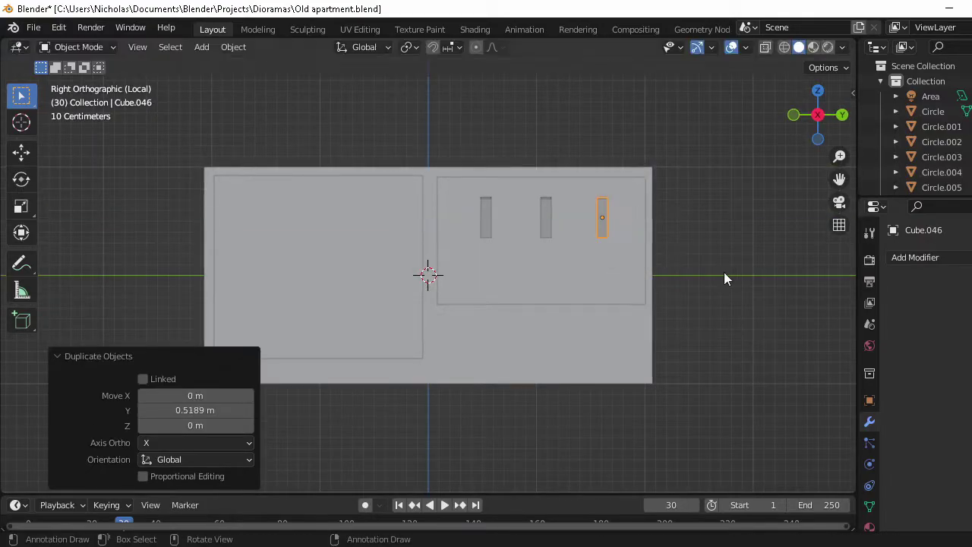
middle_drag(724, 271, 382, 267)
drag(382, 267, 542, 256)
Make the main box the active object and save the file.
key(ctrl+z)
middle_drag(463, 290, 453, 226)
click(454, 226)
key(ctrl+s)
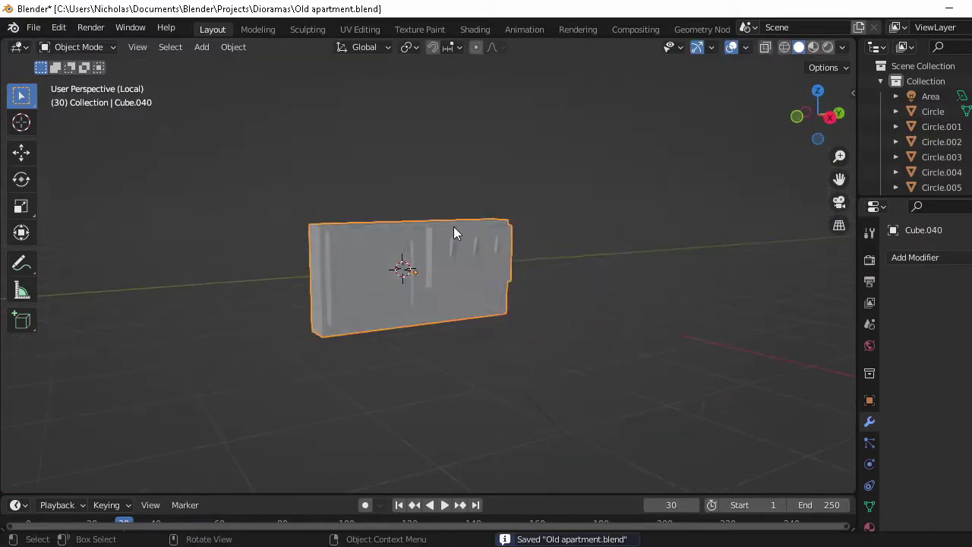
Exit local view, scale the unit to 0.857, slide it along Y into the kitchen, and save.
key(slash)
mouse_move(471, 388)
middle_down()
mouse_move(578, 315)
mouse_move(604, 236)
middle_up()
key(s)
click(600, 240)
key(g)
key(y)
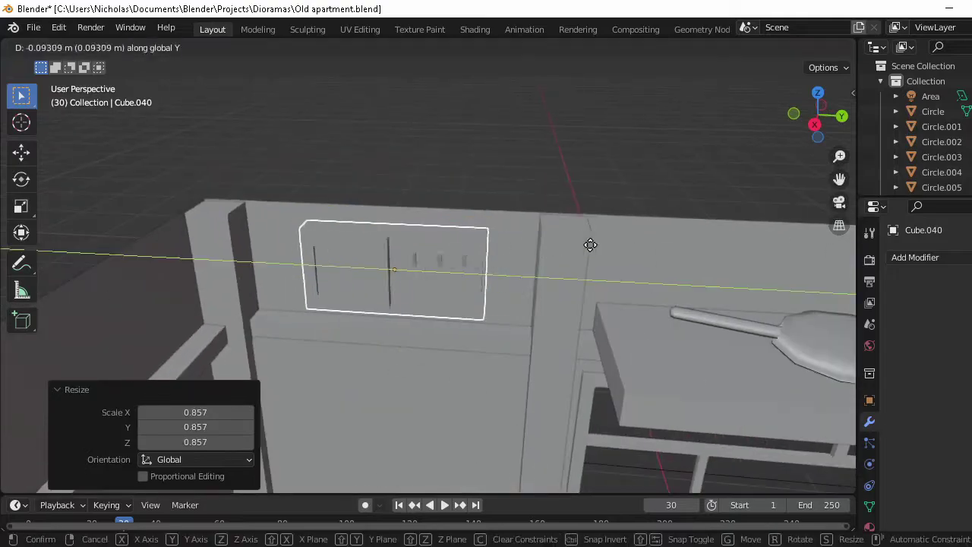
click(590, 244)
key(ctrl+s)
Select a face on the counter and inset it.
mouse_move(592, 289)
middle_down()
mouse_move(481, 269)
mouse_move(509, 319)
mouse_move(486, 356)
middle_up()
click(458, 326)
key(Tab)
click(549, 321)
Extrude the inset counter face downward to form a shallow recess.
key(s)
key(y)
key(e)
Add a small cylinder knob rotated 90° with its origin set to geometry.
key(shift+a)
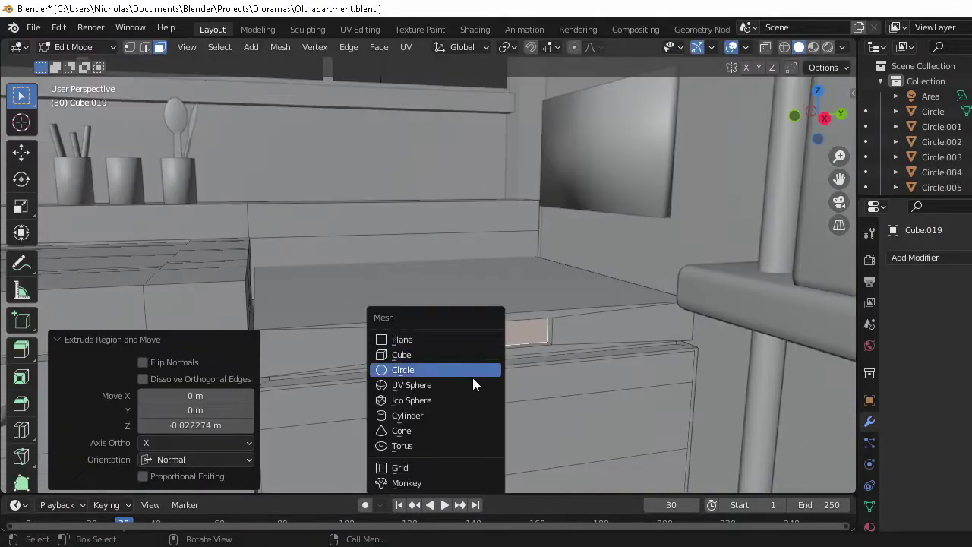
click(471, 416)
key(Tab)
key(s)
key(r)
right_click(456, 319)
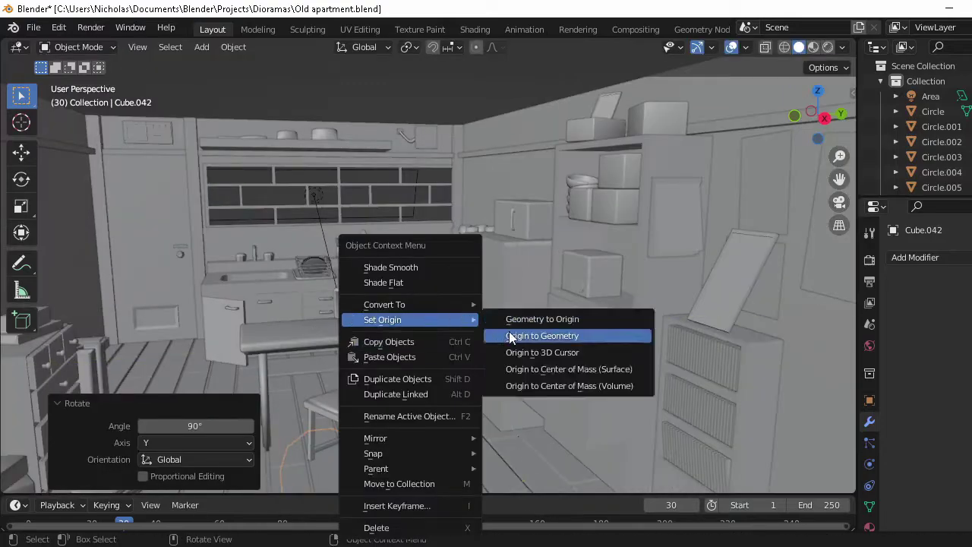
click(509, 331)
key(KP_7)
click(549, 307)
Raise the knob onto the stove front and duplicate it into four knobs.
middle_drag(548, 307, 514, 347)
key(g)
key(z)
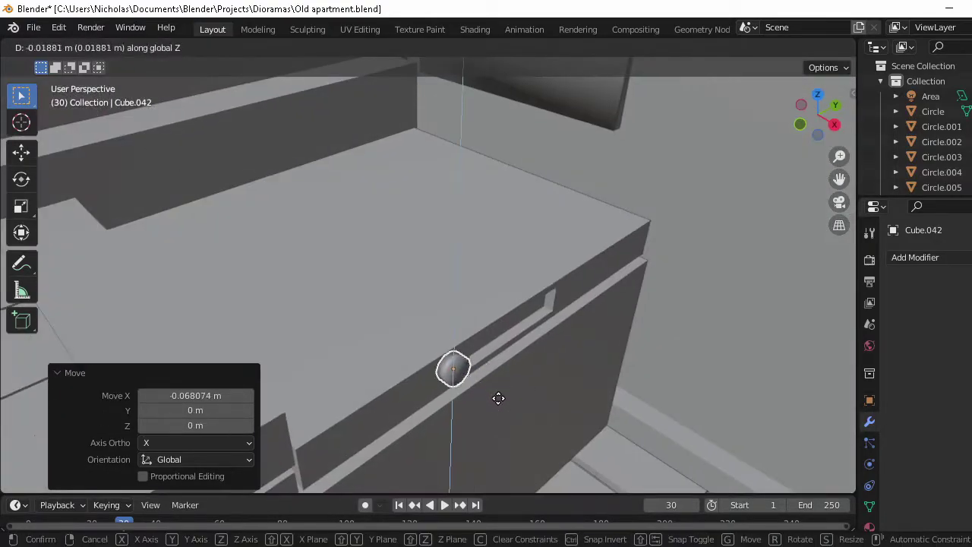
click(496, 397)
middle_drag(507, 388, 419, 365)
key(shift+d)
key(g)
click(473, 320)
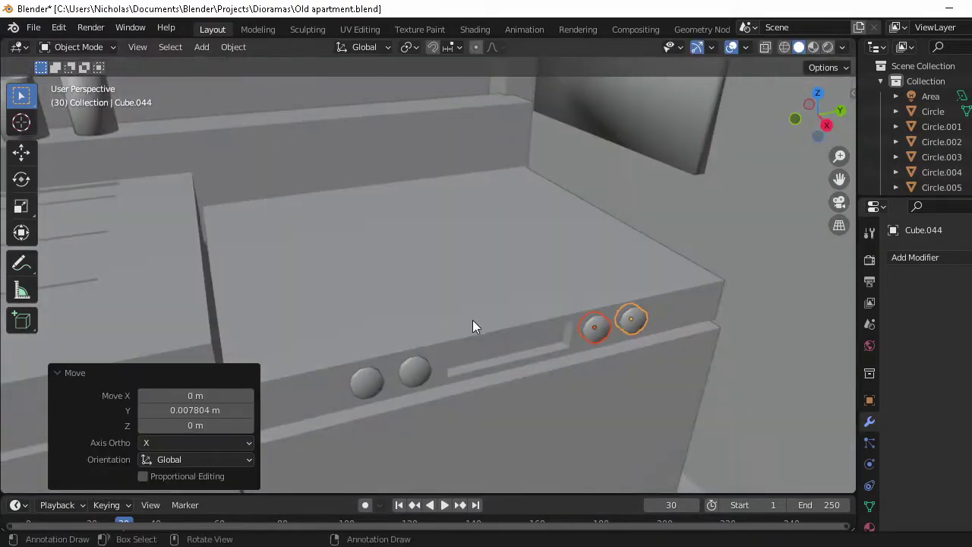
key(shift+a)
click(532, 310)
Place a new cylinder on the stove top, scale it down and flatten it vertically.
key(KP_7)
key(g)
click(338, 331)
key(s)
middle_drag(380, 304, 531, 266)
key(s)
key(z)
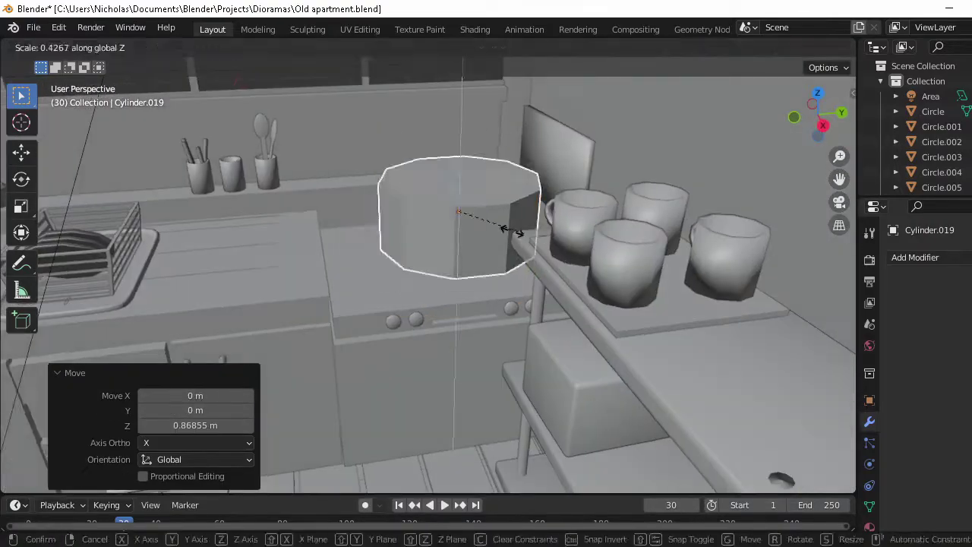
Inset the cylinder's top face and raise its centre to form a stepped burner.
key(Tab)
key(3)
key(i)
click(595, 240)
scroll(595, 240, up, 2)
key(e)
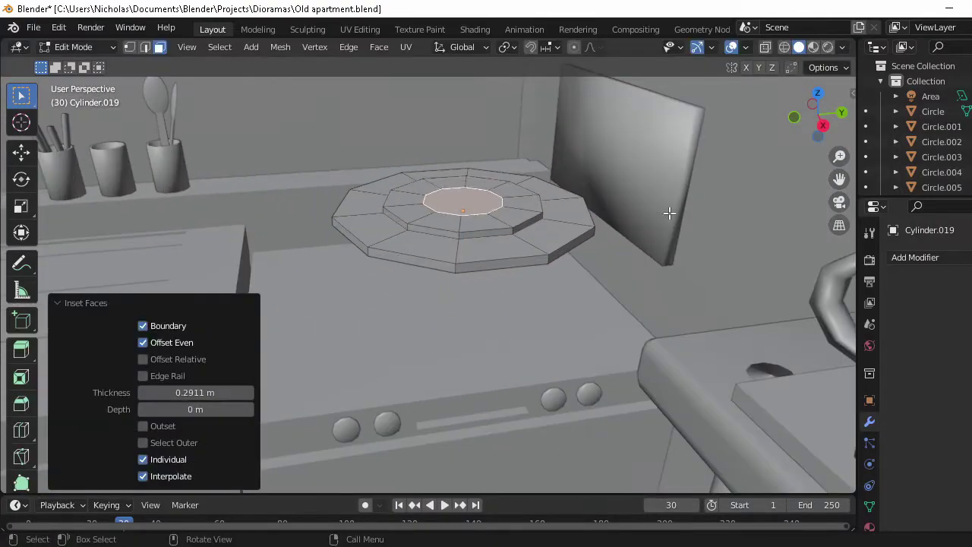
click(709, 191)
key(Tab)
click(505, 271)
middle_drag(505, 271, 499, 266)
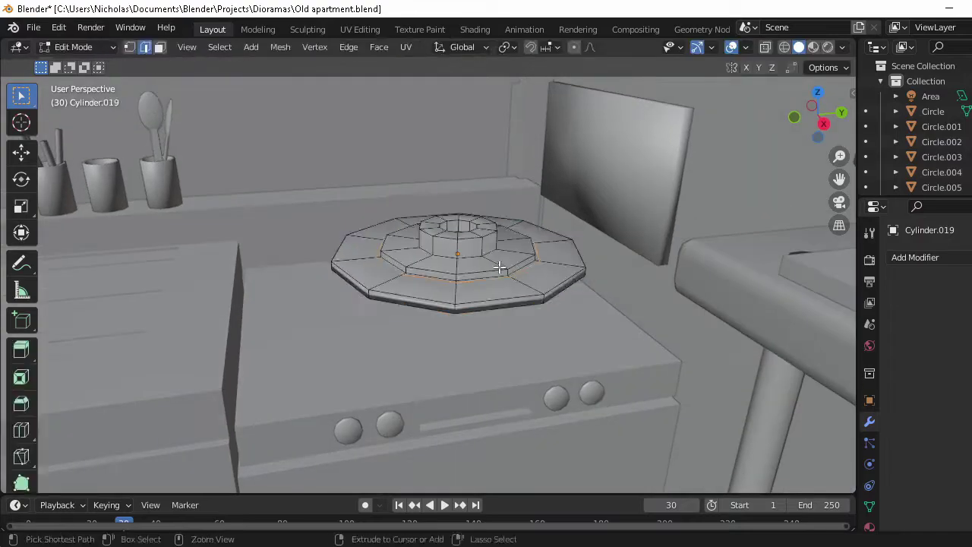
key(Tab)
Position the burner along X, duplicate it, and lower both burners onto the stove top.
key(s)
key(g)
key(x)
key(KP_7)
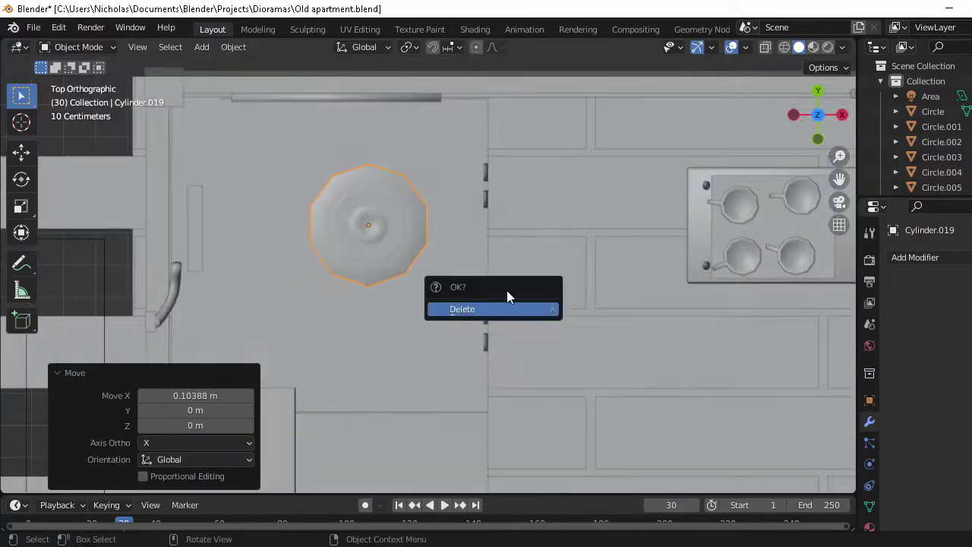
key(g)
click(535, 284)
middle_drag(536, 285, 455, 303)
key(shift+d)
click(455, 303)
key(g)
key(z)
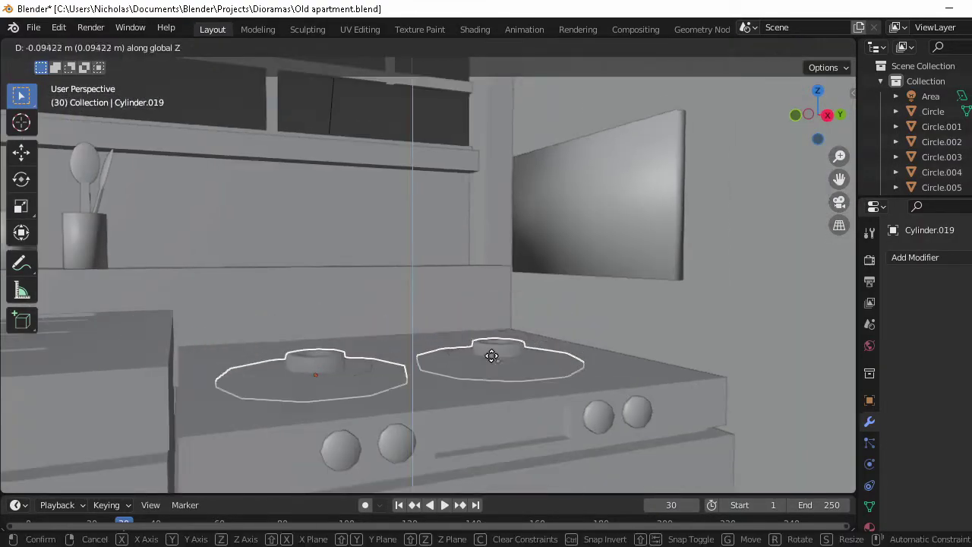
click(480, 341)
Add a new cube and isolate it in local view.
key(shift+a)
click(536, 274)
key(KP_Divide)
Shape the burner prong with a loop cut and extrusion, then scale it to 0.328.
key(Tab)
key(ctrl+r)
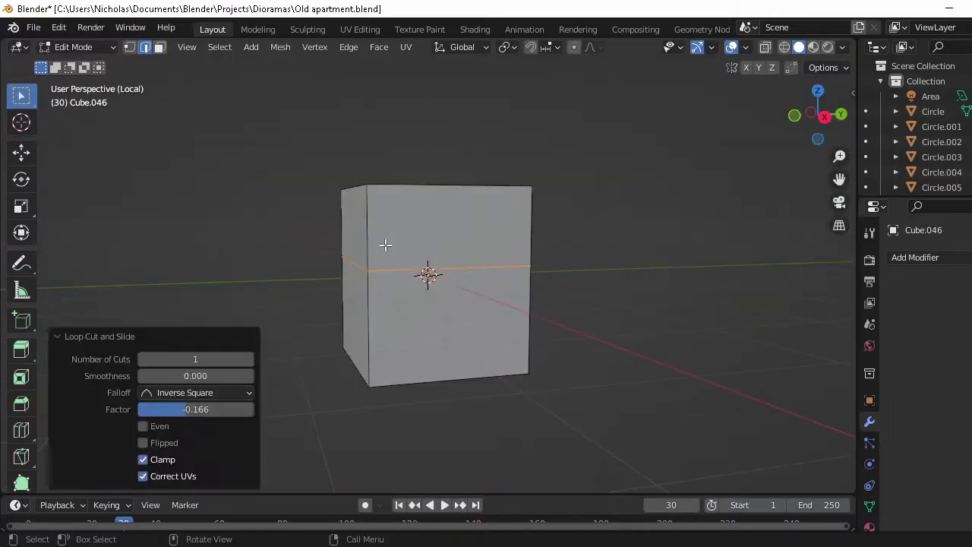
key(e)
click(416, 313)
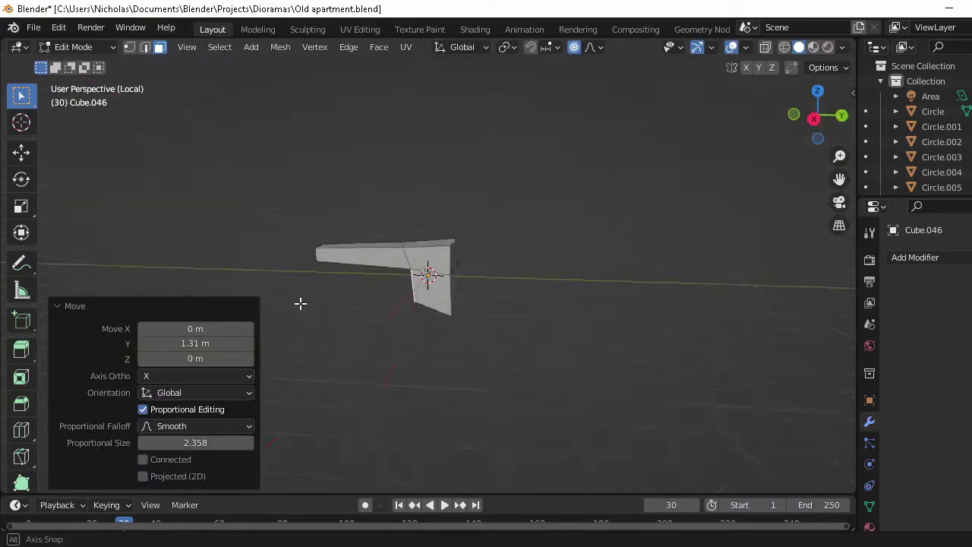
key(Tab)
key(KP_Divide)
key(KP_7)
key(s)
click(126, 315)
Move the prong onto the burner and add a Mirror modifier to it.
middle_drag(126, 315, 480, 181)
key(Tab)
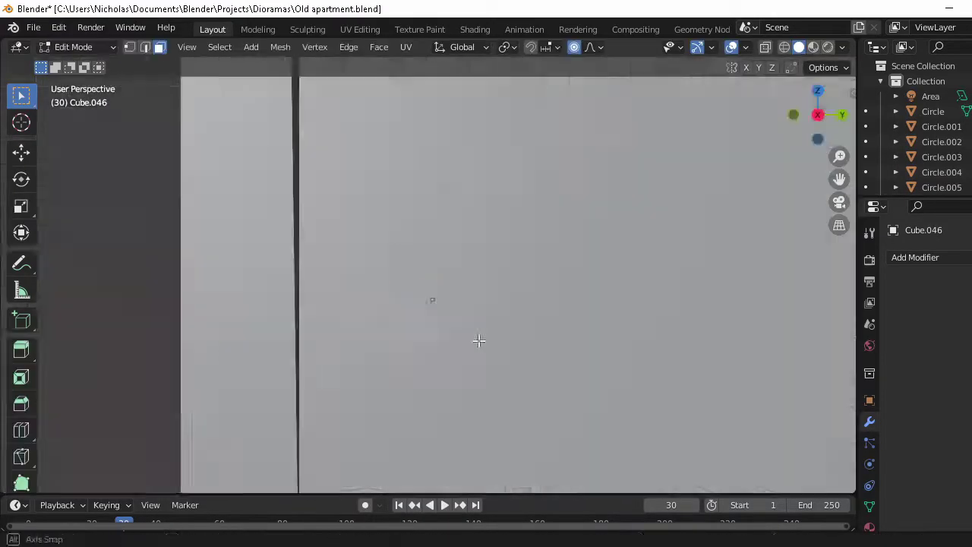
key(Tab)
key(KP_7)
key(g)
click(914, 257)
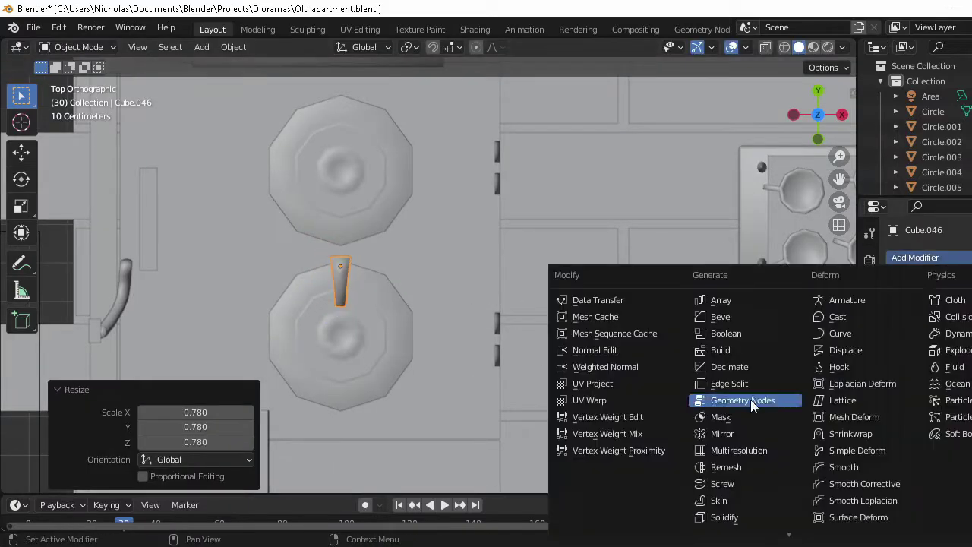
click(716, 436)
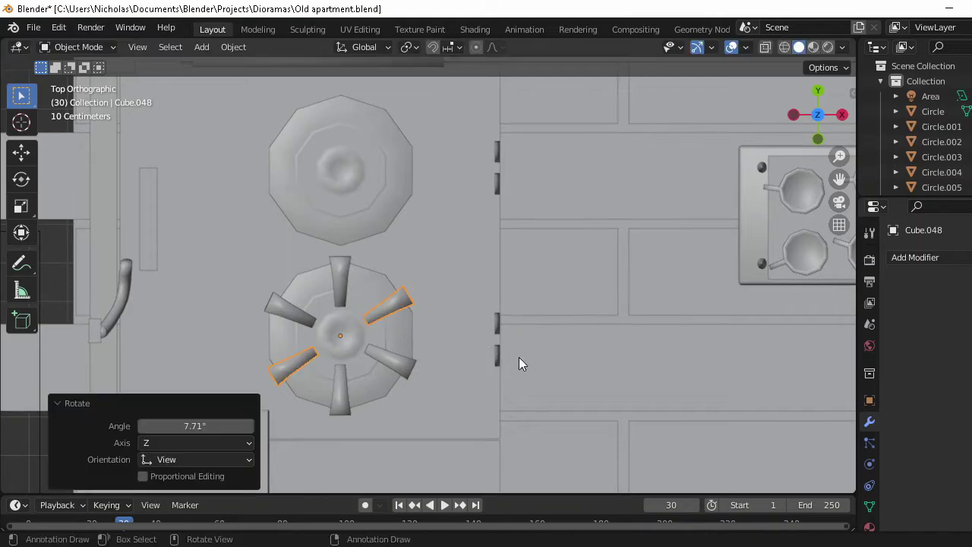
Duplicate the burner grate along Y onto the other burner and save the file.
key(shift+d)
key(y)
click(380, 208)
middle_drag(380, 208, 259, 339)
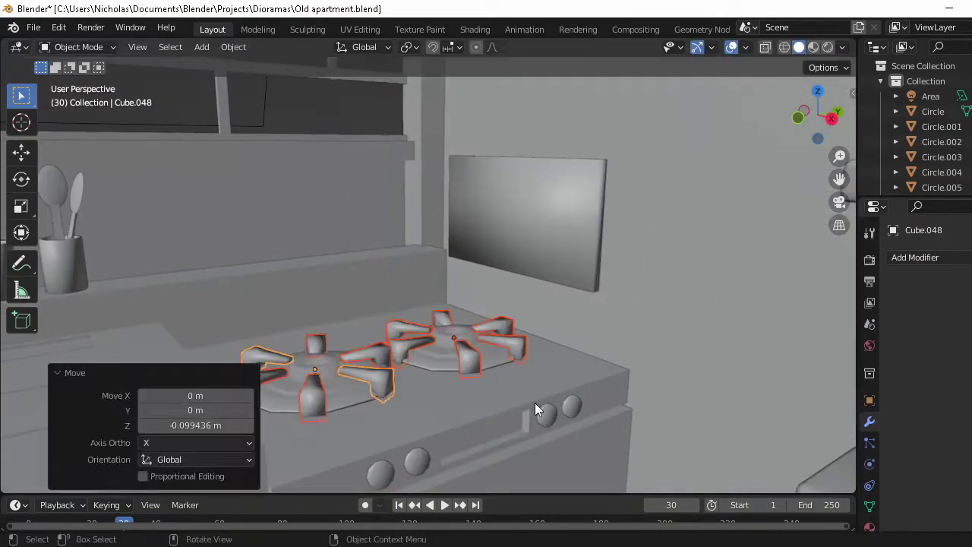
key(ctrl+s)
Add a cylinder and rotate it 90 degrees about the Y axis.
key(shift+a)
click(456, 297)
key(g)
key(z)
key(r)
key(y)
key(9)
key(0)
key(Return)
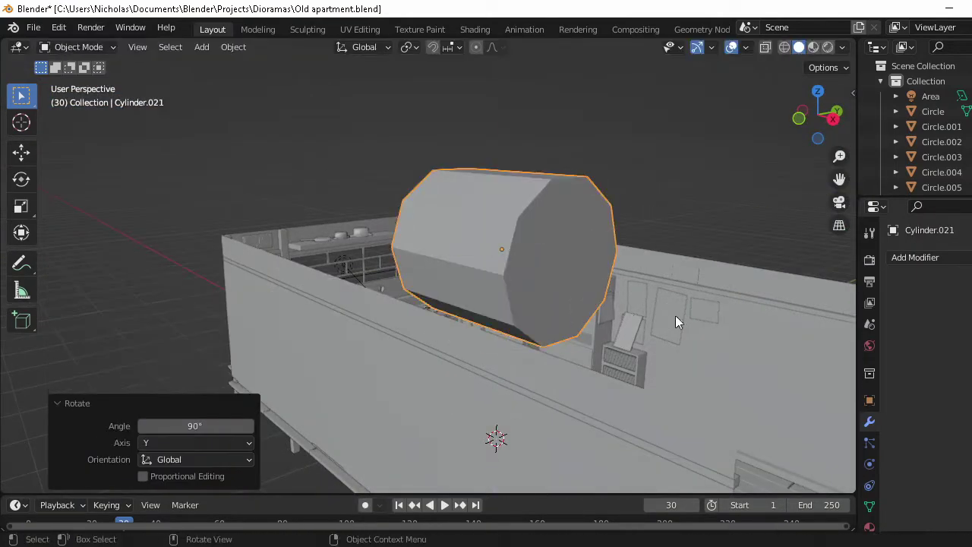
Scale the cylinder down and lower it beside the stove.
key(s)
key(g)
key(z)
middle_drag(593, 306, 530, 257)
key(x)
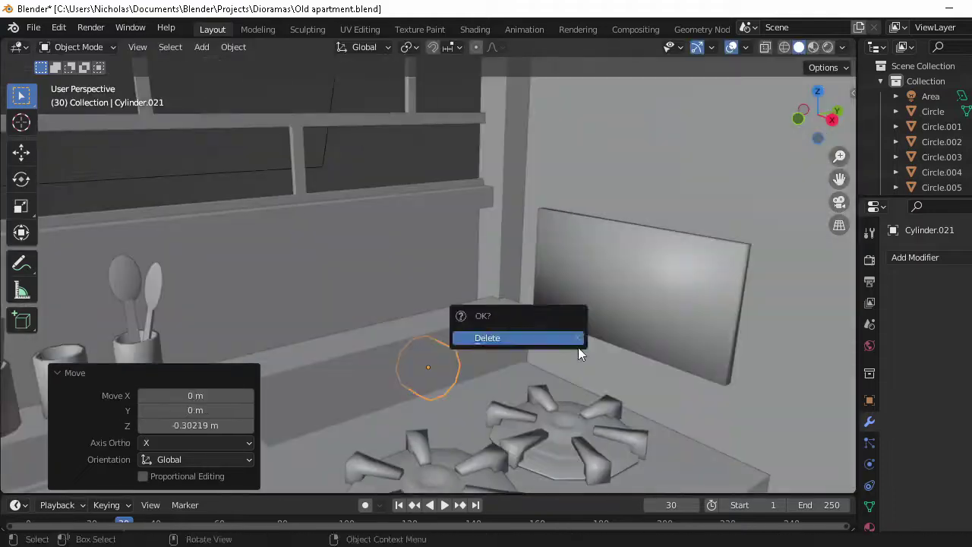
click(542, 369)
Inset and extrude the cylinder's front face, then save Old apartment.blend.
key(Tab)
middle_drag(542, 418, 473, 406)
key(i)
click(645, 340)
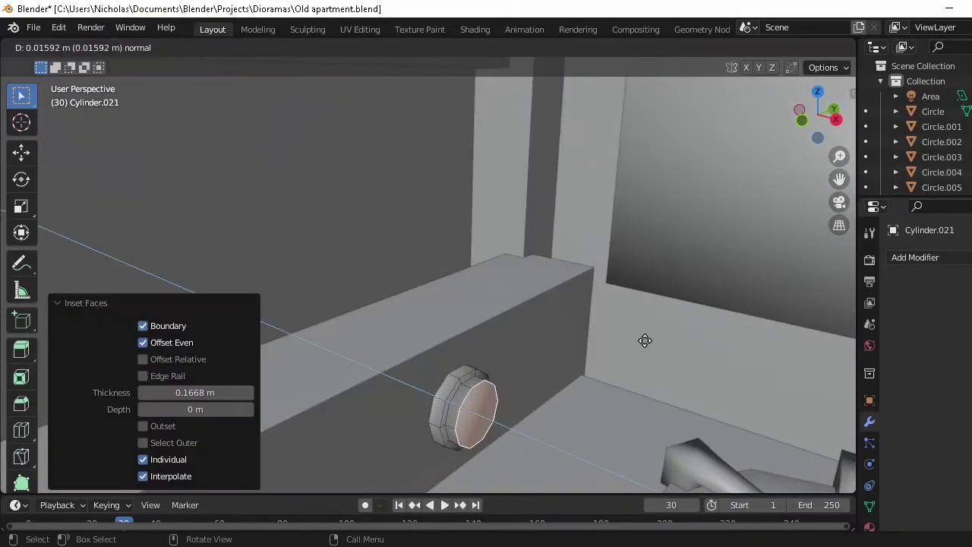
click(674, 346)
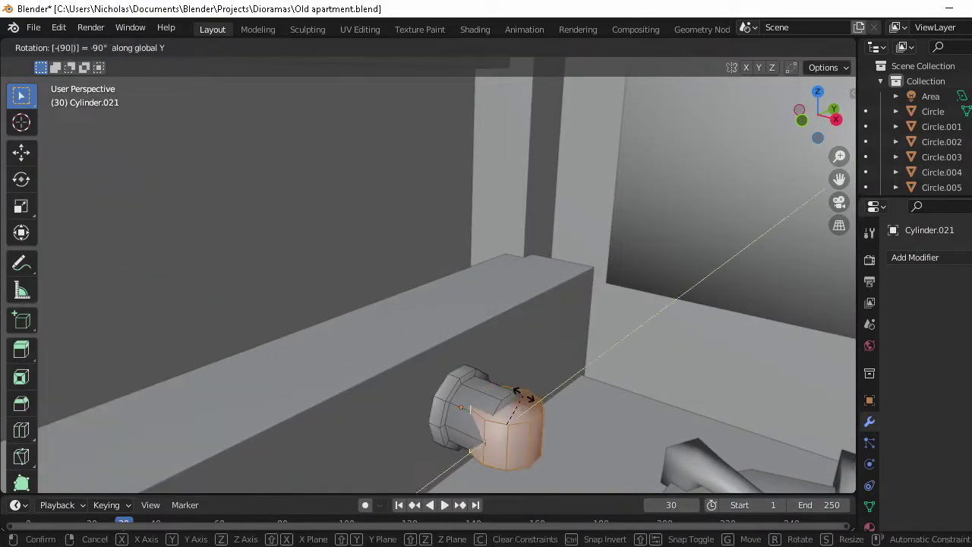
key(Tab)
scroll(537, 320, down, 10)
key(ctrl+s)
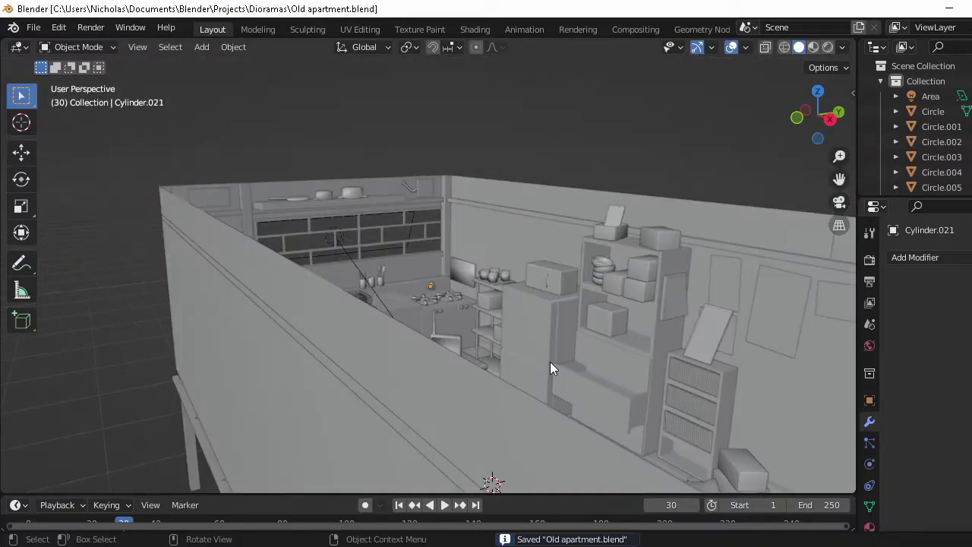
Box-select the floorboards overhanging the room in top view and delete their faces.
click(549, 361)
key(Tab)
key(x)
click(580, 349)
key(KP_7)
key(ctrl+r)
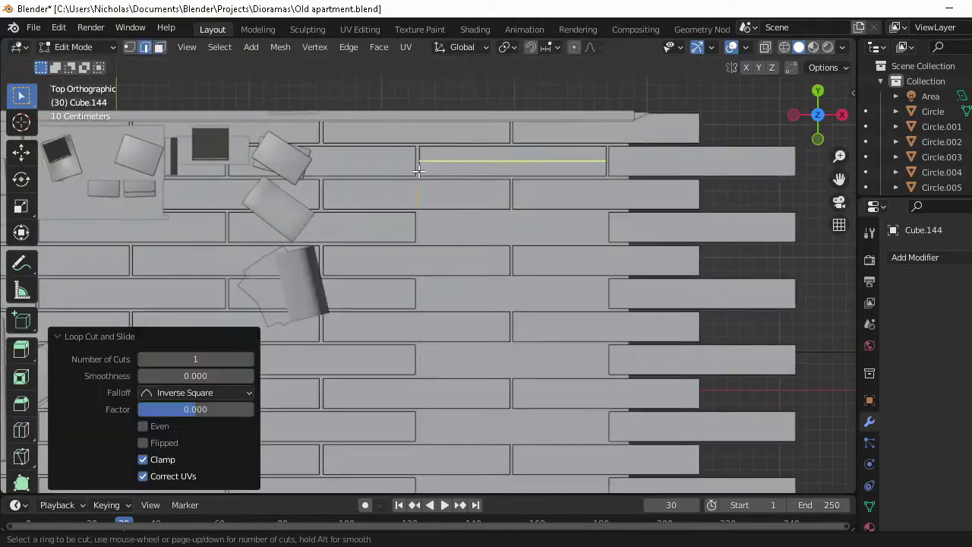
scroll(169, 174, down, 5)
drag(643, 473, 415, 182)
key(x)
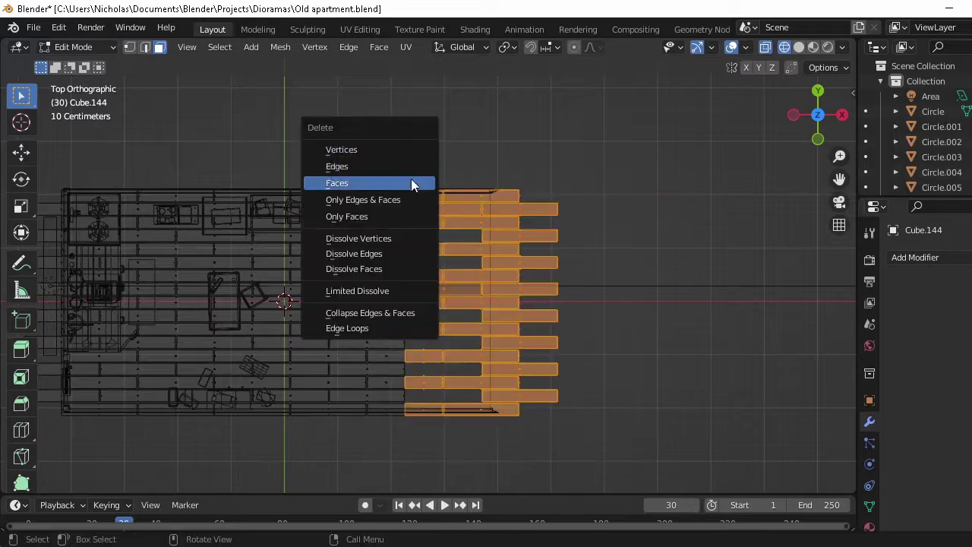
click(414, 182)
key(Tab)
middle_drag(414, 182, 404, 354)
scroll(364, 311, down, 5)
Delete the unwanted face from the outer wall object.
click(331, 278)
scroll(362, 272, up, 5)
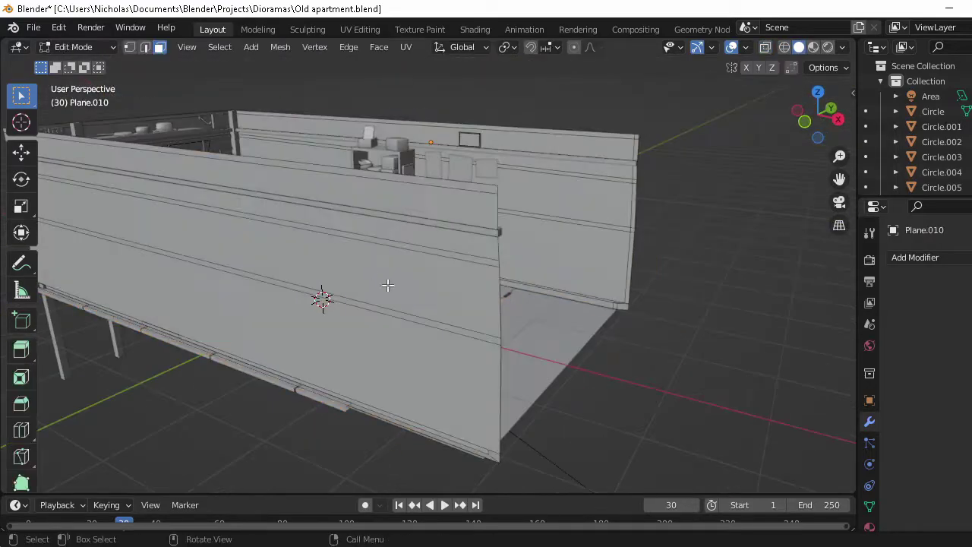
click(387, 285)
mouse_move(387, 284)
middle_down()
mouse_move(276, 271)
mouse_move(423, 369)
middle_up()
scroll(432, 353, down, 5)
scroll(486, 311, up, 5)
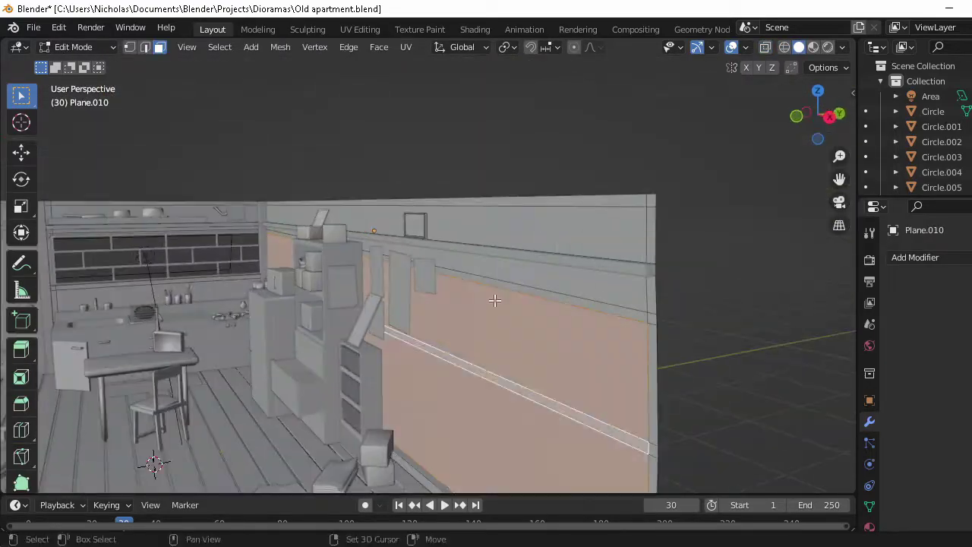
key(x)
click(494, 301)
key(x)
click(651, 313)
mouse_move(650, 312)
middle_down()
mouse_move(580, 340)
mouse_move(379, 348)
mouse_move(579, 359)
middle_up()
scroll(379, 348, down, 5)
key(Tab)
Add a plane, extrude its edges up into walls, and apply its transform.
key(shift+a)
click(465, 238)
key(Tab)
key(e)
middle_drag(412, 271, 531, 319)
key(Tab)
key(ctrl+a)
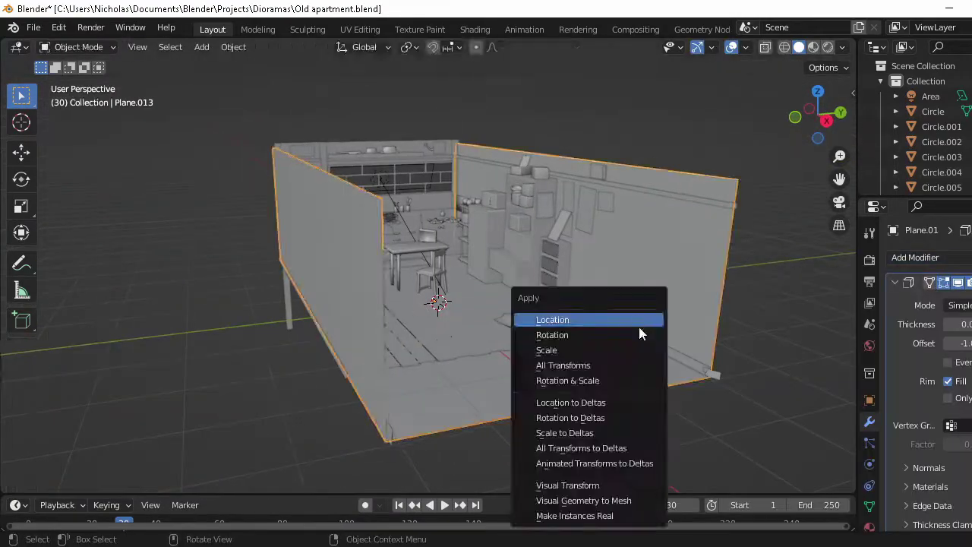
click(639, 332)
key(Tab)
middle_drag(639, 332, 577, 304)
Adjust the new wall geometry from the right view and apply the wall thickness.
key(Tab)
key(KP_3)
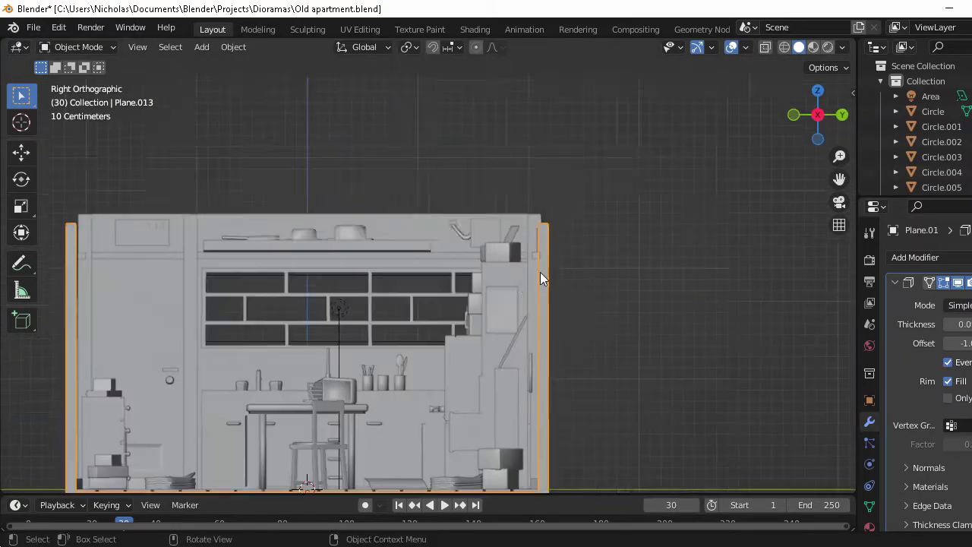
key(Tab)
key(g)
key(Tab)
mouse_move(531, 266)
middle_down()
mouse_move(444, 227)
mouse_move(460, 396)
mouse_move(663, 435)
mouse_move(629, 276)
middle_up()
scroll(444, 231, down, 5)
key(Tab)
key(ctrl+a)
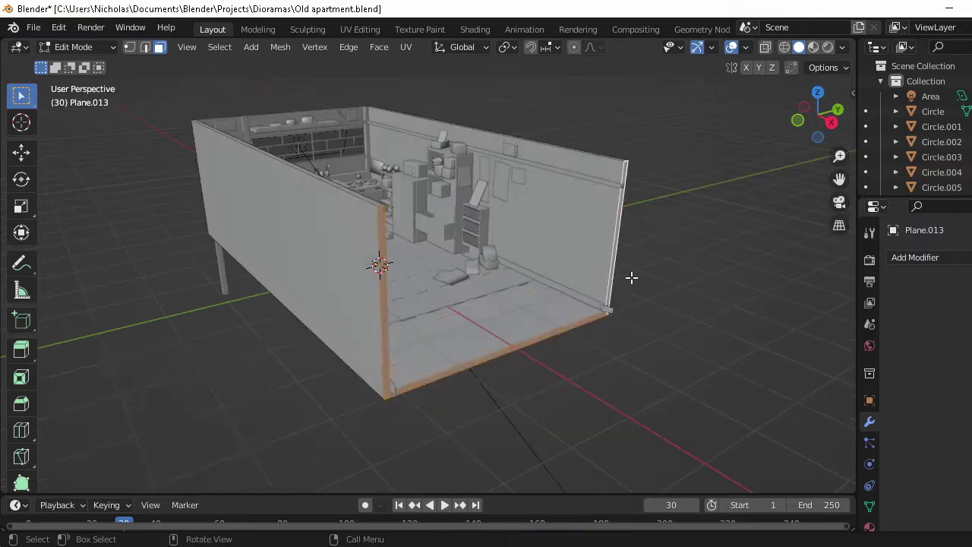
key(g)
key(Tab)
In top view, pull the first beam end back along the X axis.
key(Tab)
middle_drag(337, 362, 494, 409)
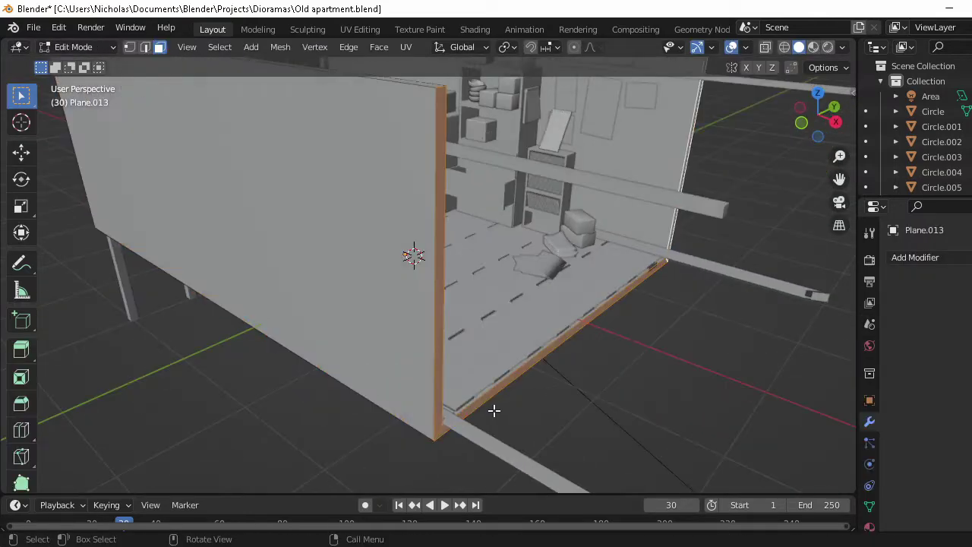
scroll(456, 157, down, 5)
key(grave)
key(Tab)
middle_drag(321, 378, 159, 401)
key(Tab)
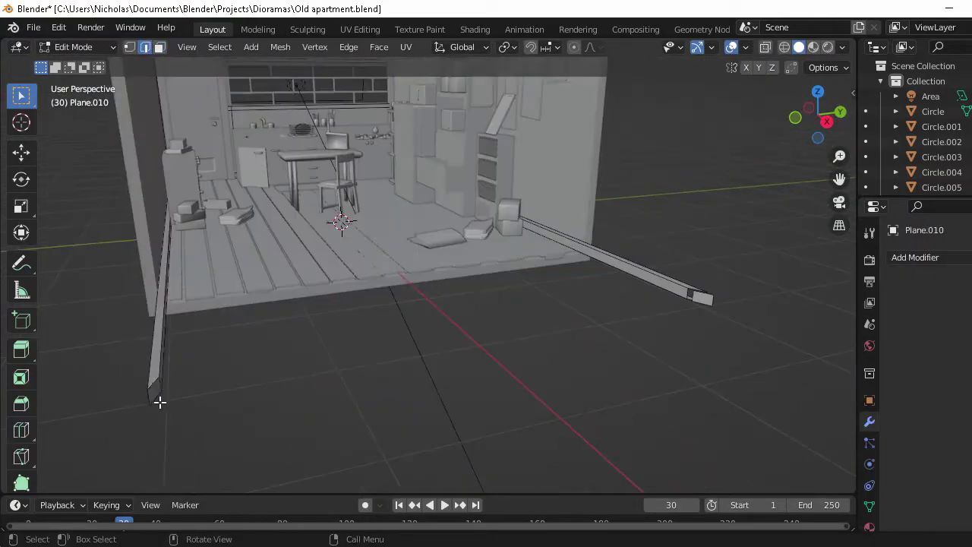
key(KP_7)
mouse_move(375, 248)
middle_down()
mouse_move(477, 299)
mouse_move(570, 269)
middle_up()
key(KP_7)
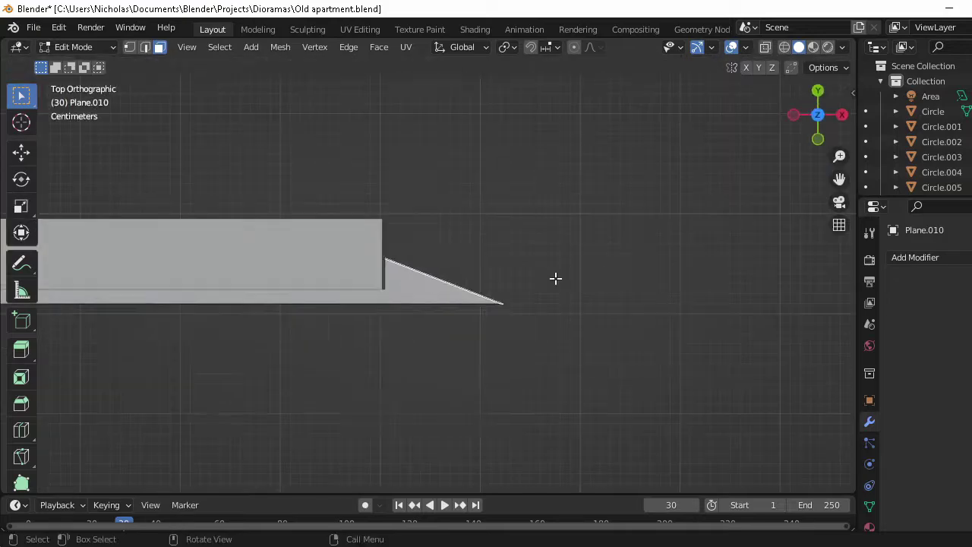
key(r)
key(Escape)
middle_drag(478, 348, 532, 319)
key(KP_7)
key(g)
key(x)
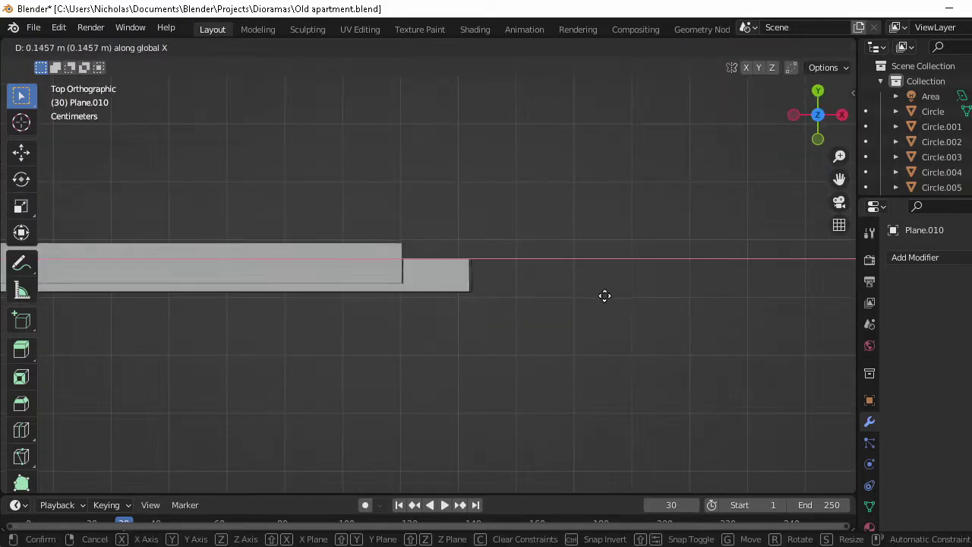
click(603, 295)
Move the remaining beam-end vertices back along X by -0.14633 m.
middle_drag(603, 296, 417, 306)
key(KP_Decimal)
key(g)
key(x)
click(809, 301)
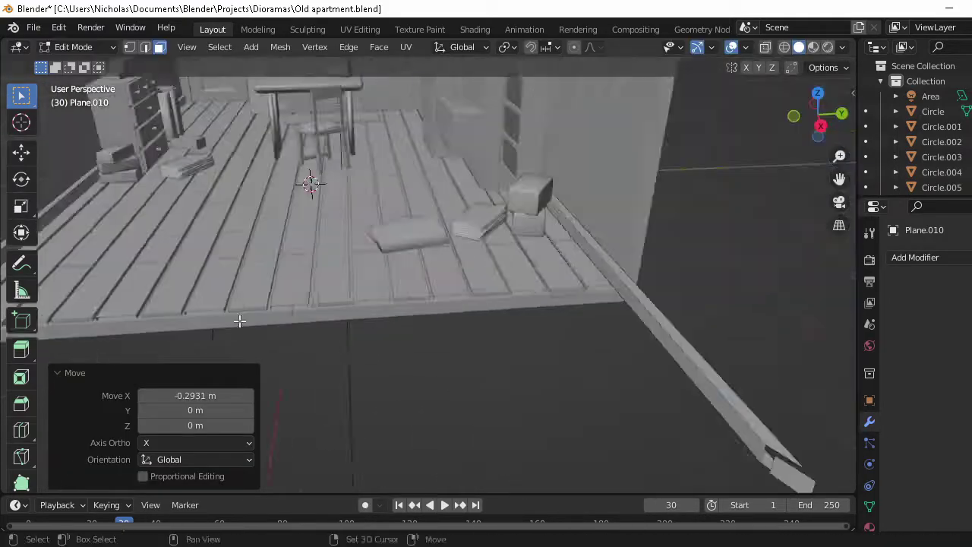
middle_drag(810, 302, 563, 335)
key(g)
key(x)
click(532, 342)
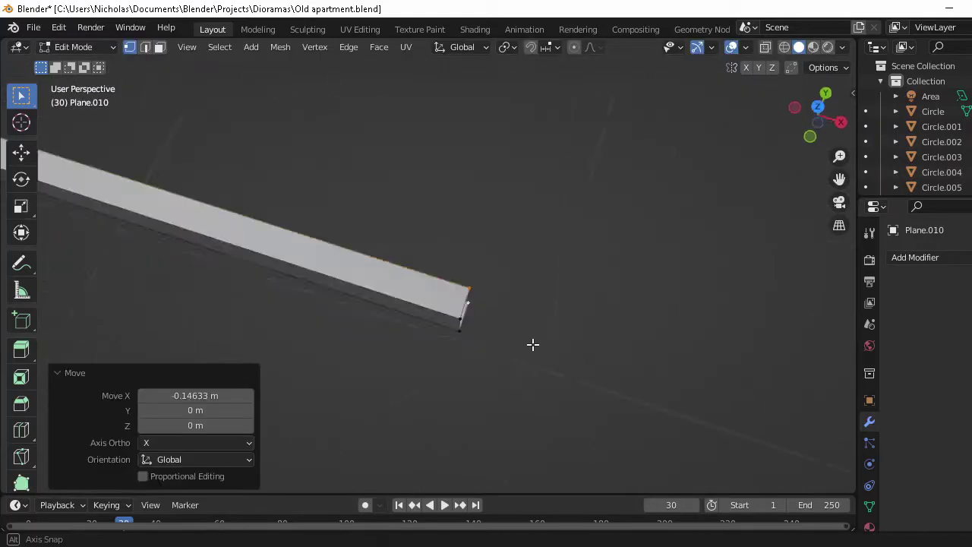
key(2)
right_click(697, 295)
key(Escape)
mouse_move(697, 294)
ctrl+middle_down()
mouse_move(728, 329)
mouse_move(675, 358)
ctrl+middle_up()
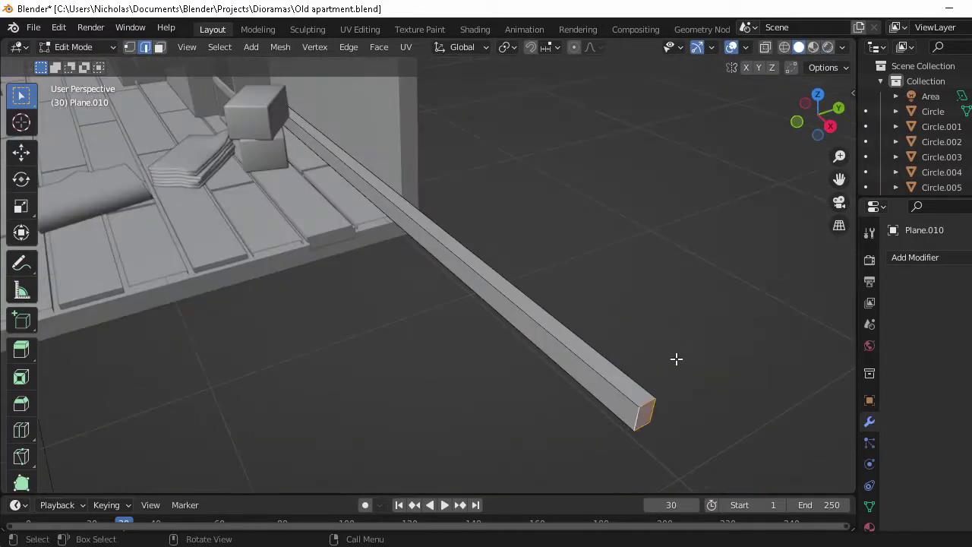
click(400, 188)
key(Tab)
Select the floor object and enter its Edit Mode.
mouse_move(400, 187)
middle_down()
mouse_move(360, 278)
mouse_move(291, 241)
mouse_move(322, 314)
middle_up()
click(291, 240)
key(Tab)
middle_drag(231, 353, 306, 317)
Add a cube from the right-side view and flatten it vertically, then scale it along Y.
key(KP_3)
key(shift+a)
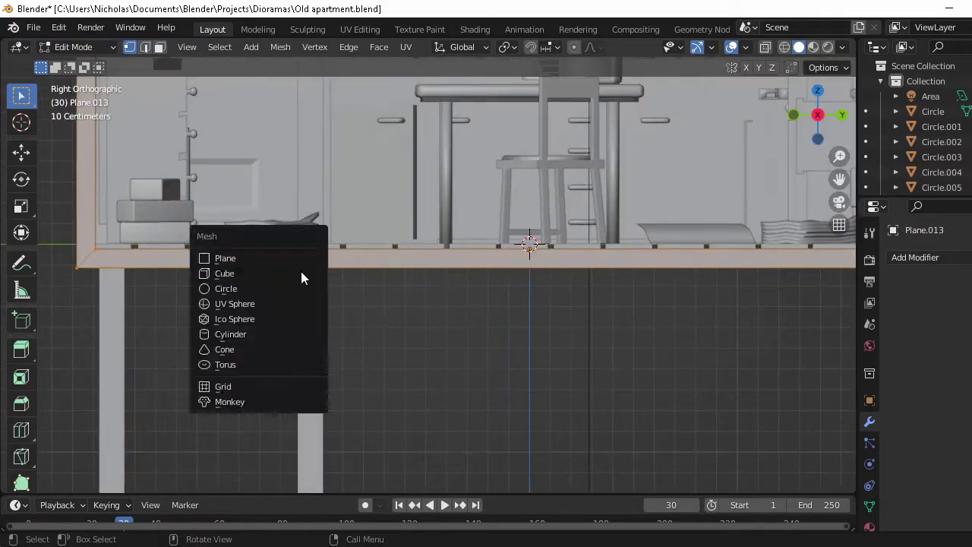
click(301, 273)
key(s)
key(z)
key(Return)
key(g)
key(z)
key(Return)
key(s)
key(z)
click(619, 300)
scroll(600, 302, down, 3)
key(s)
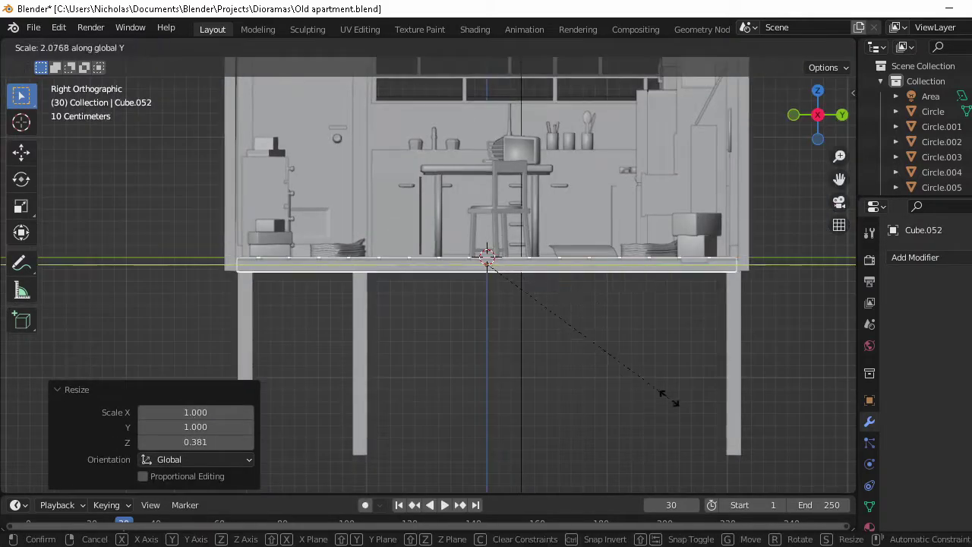
click(501, 267)
Narrow the cube along X into a thin strip and position and size it along the floor edge.
middle_drag(501, 267, 632, 375)
key(s)
key(x)
click(425, 251)
scroll(633, 321, up, 3)
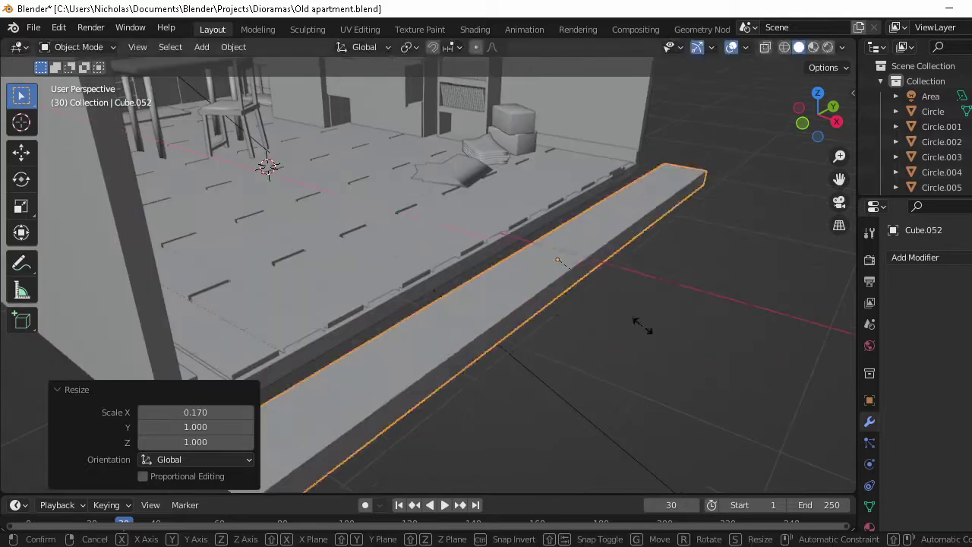
click(490, 261)
key(s)
click(570, 325)
scroll(455, 327, down, 5)
Raise the leg object's mesh by 1.57 m along Z and save the apartment file.
middle_drag(456, 326, 440, 190)
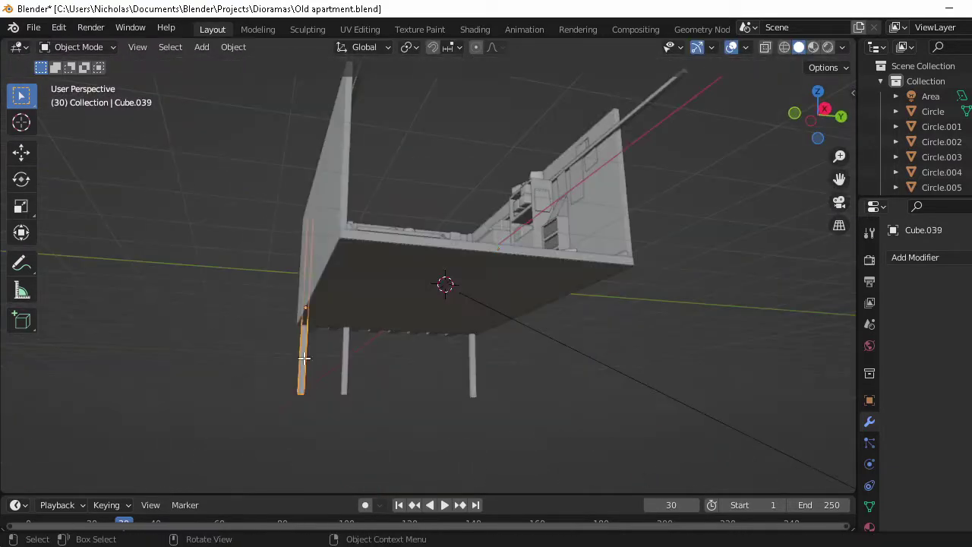
click(557, 377)
key(Tab)
middle_drag(420, 372, 570, 304)
key(g)
key(z)
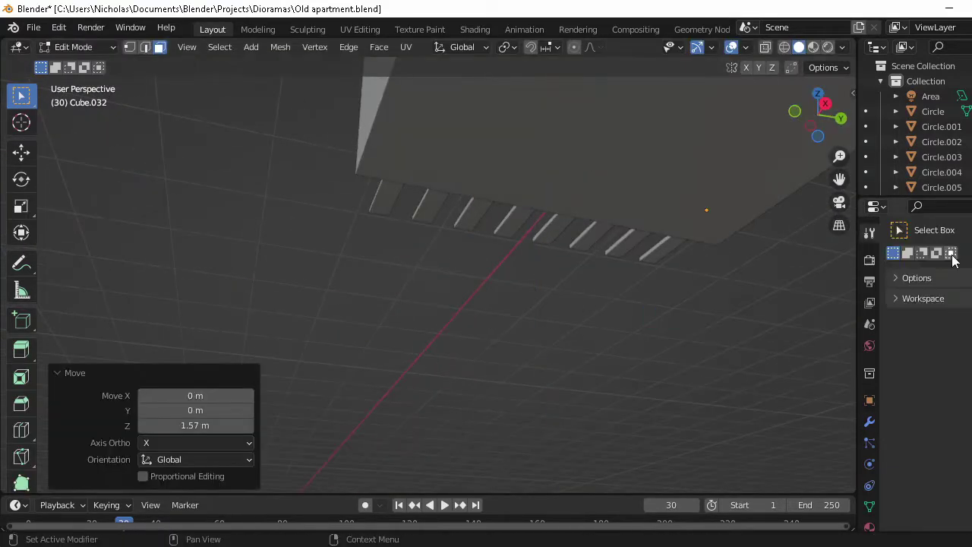
key(ctrl+s)
key(Tab)
Add a plane scaled 2.5 under the room, shift it along X, and extrude it down into a thick base slab.
key(shift+a)
click(450, 238)
key(s)
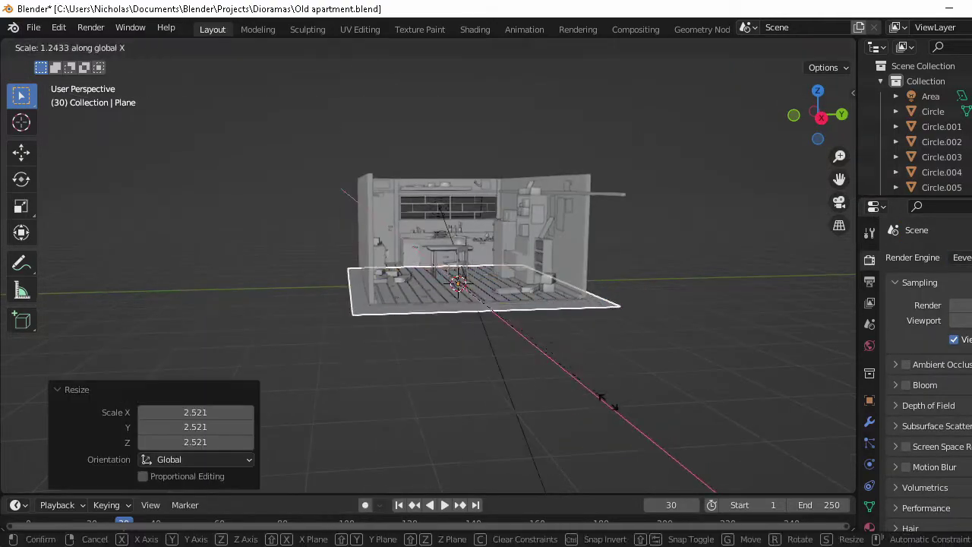
key(s)
key(x)
click(504, 376)
key(g)
key(x)
click(445, 372)
middle_drag(445, 372, 363, 293)
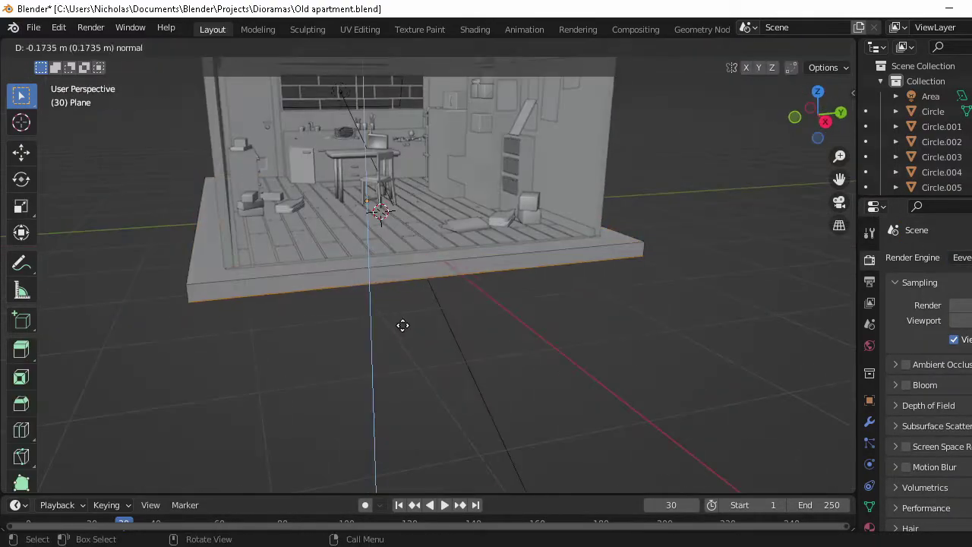
middle_drag(400, 325, 393, 236)
scroll(393, 236, up, 5)
Move the long rod's end -1.6486 m along X and save the file.
click(236, 346)
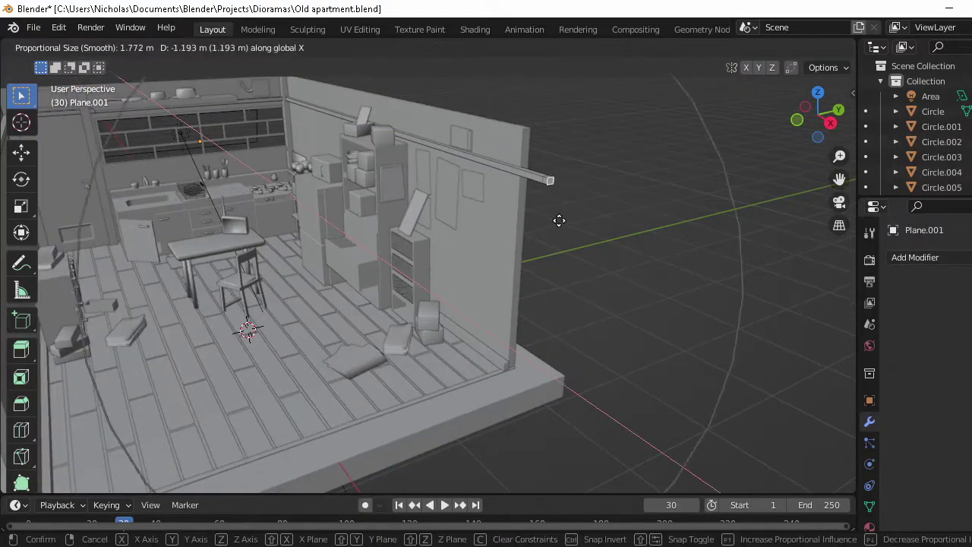
click(599, 266)
scroll(617, 286, up, 3)
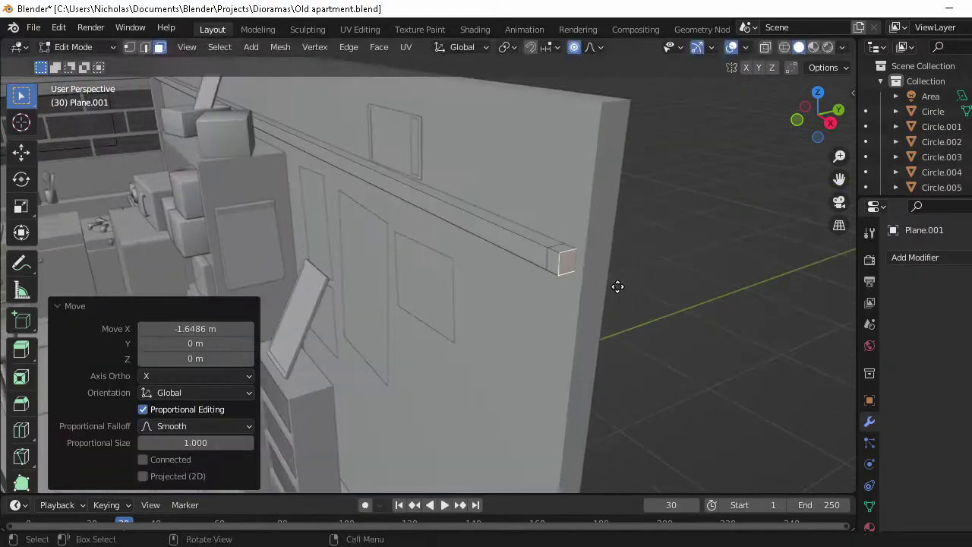
key(Escape)
scroll(666, 330, down, 5)
mouse_move(678, 335)
middle_down()
mouse_move(498, 297)
mouse_move(506, 326)
middle_up()
scroll(494, 269, down, 2)
key(ctrl+s)
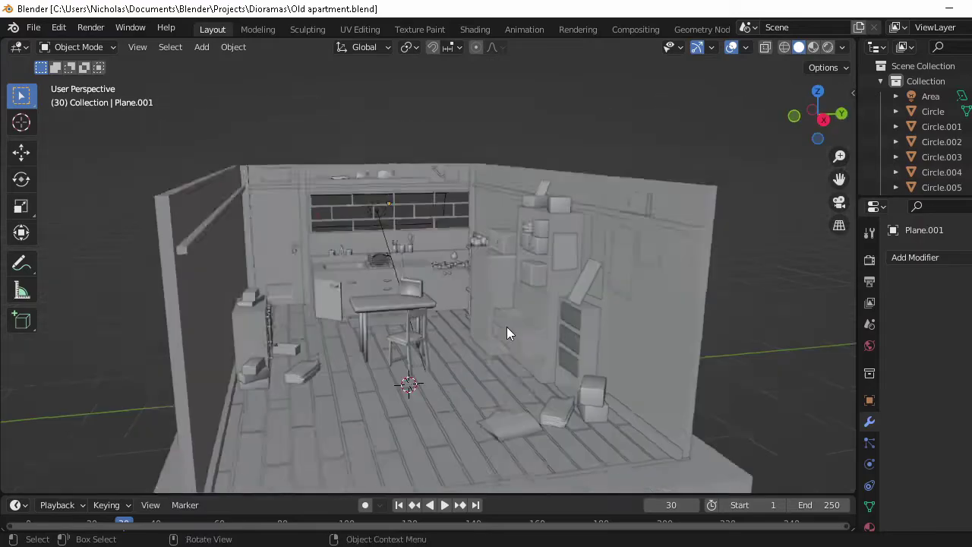
Duplicate the corner post's geometry and move the copy -3.9079 m along Y to the front.
scroll(498, 292, up, 3)
click(473, 228)
key(Tab)
key(l)
key(g)
key(y)
click(579, 297)
middle_drag(580, 297, 352, 263)
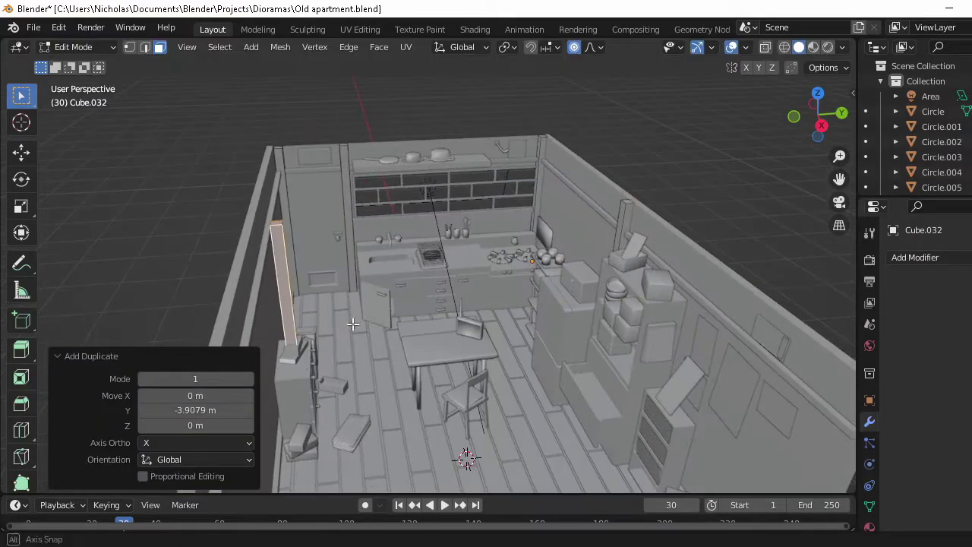
scroll(512, 325, up, 3)
key(g)
key(x)
key(Escape)
scroll(296, 183, down, 4)
key(Tab)
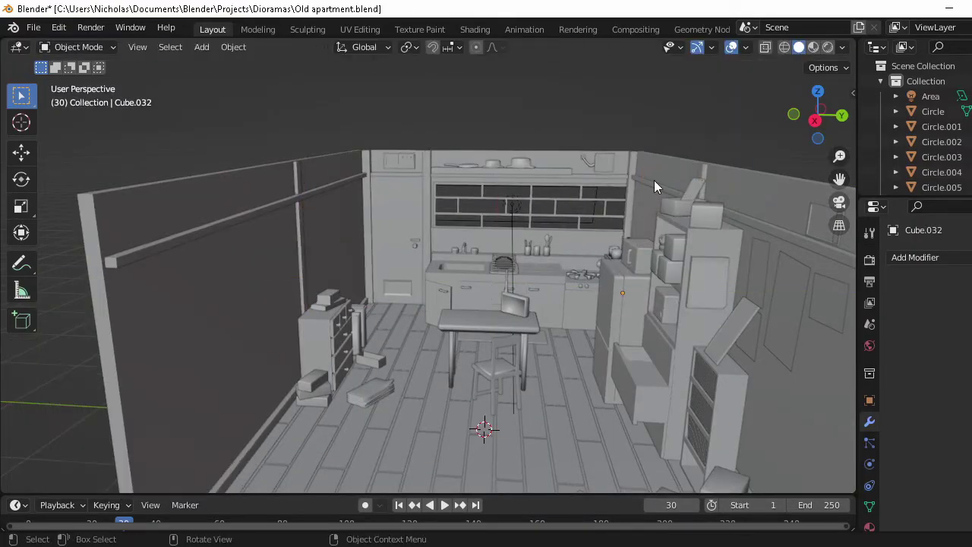
key(shift+a)
Add a ten-sided circle, isolate it in local view, and enter its Edit Mode.
click(455, 267)
key(KP_Divide)
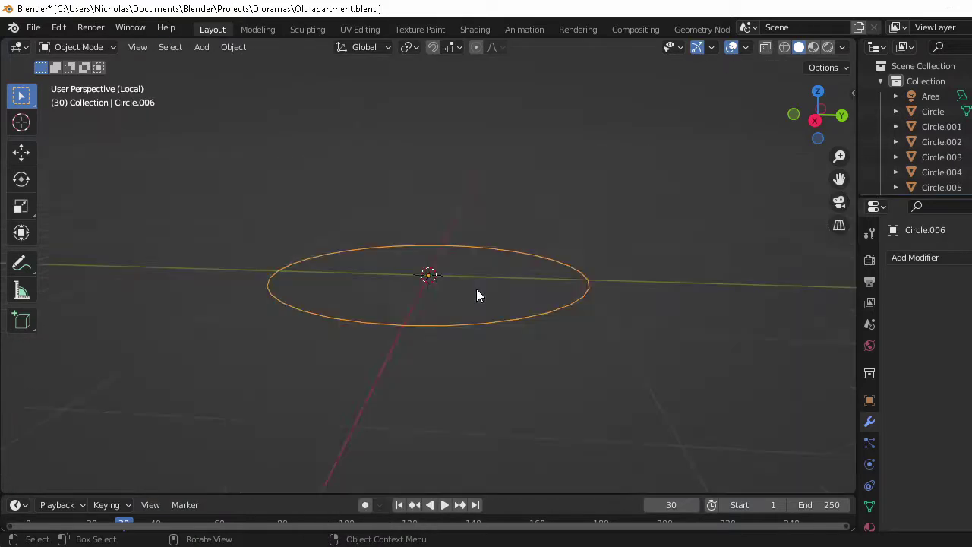
text(ry90)
key(Return)
key(ctrl+z)
key(ctrl+z)
key(ctrl+shift+z)
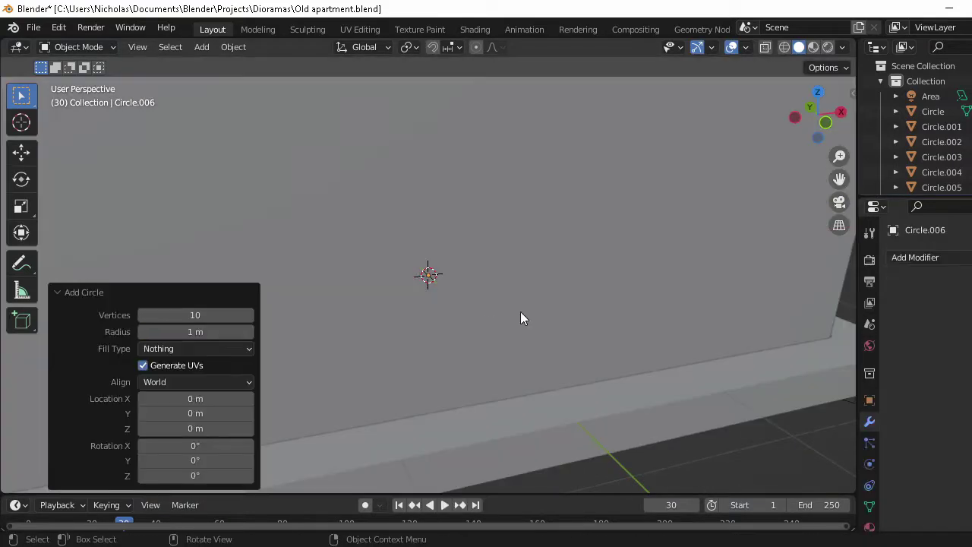
key(KP_Divide)
key(Tab)
Extrude the circle into a tube, scaling the ring with proportional editing and shifting it along X.
key(e)
key(o)
key(s)
key(z)
click(392, 375)
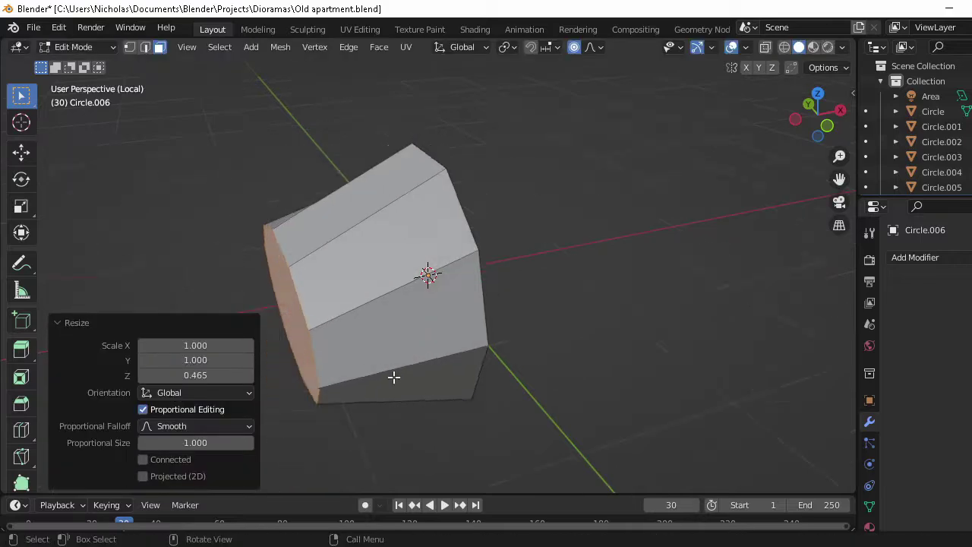
key(g)
key(x)
click(217, 336)
Inset the tube's end faces into a rim and scale the open end.
key(i)
click(531, 250)
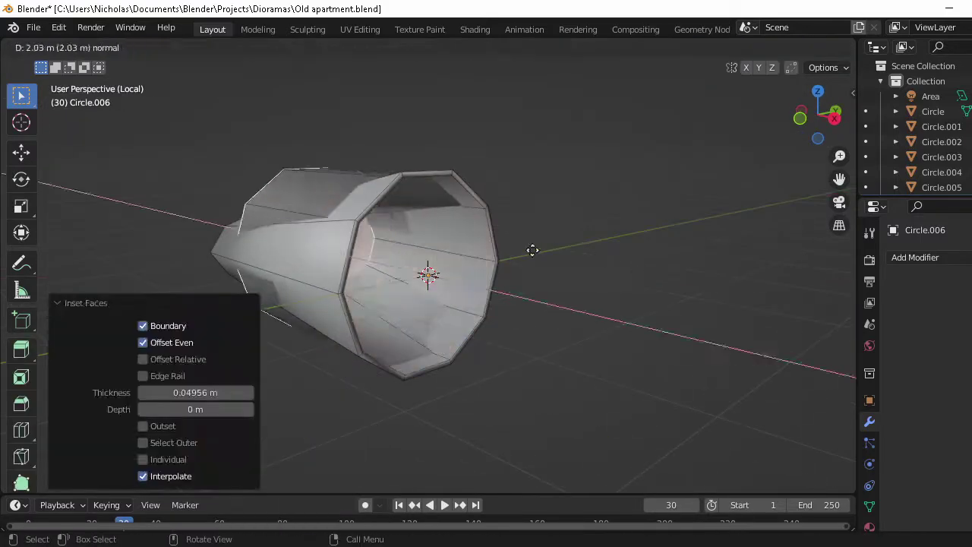
key(Tab)
key(Tab)
key(s)
click(634, 311)
Scale the shape along Y into a cone and shrink it down to prop size.
key(Tab)
key(Tab)
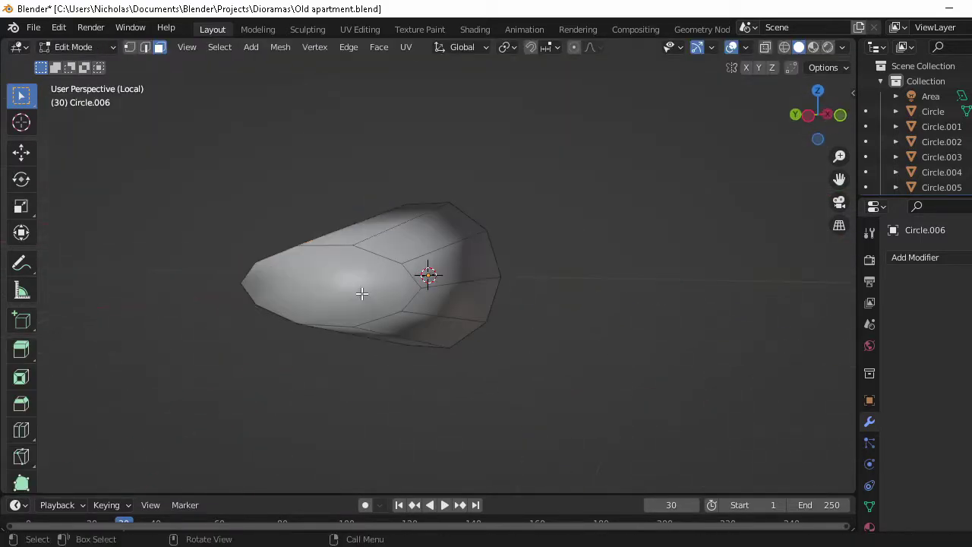
key(s)
key(z)
click(388, 349)
key(s)
key(y)
click(569, 377)
key(Tab)
key(s)
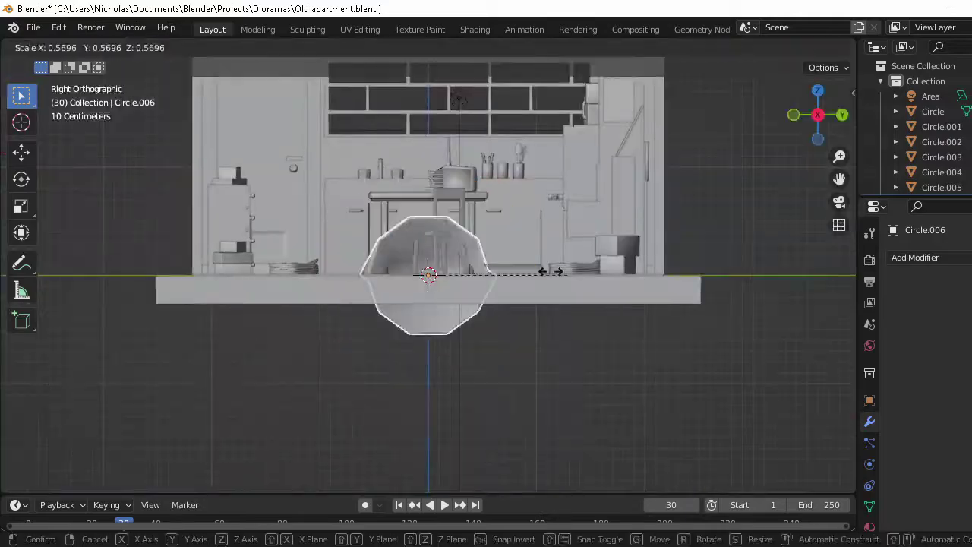
key(g)
key(z)
click(515, 301)
Tilt the cone -7.26° and move it vertically toward the table.
key(Tab)
middle_drag(451, 346, 495, 322)
key(Tab)
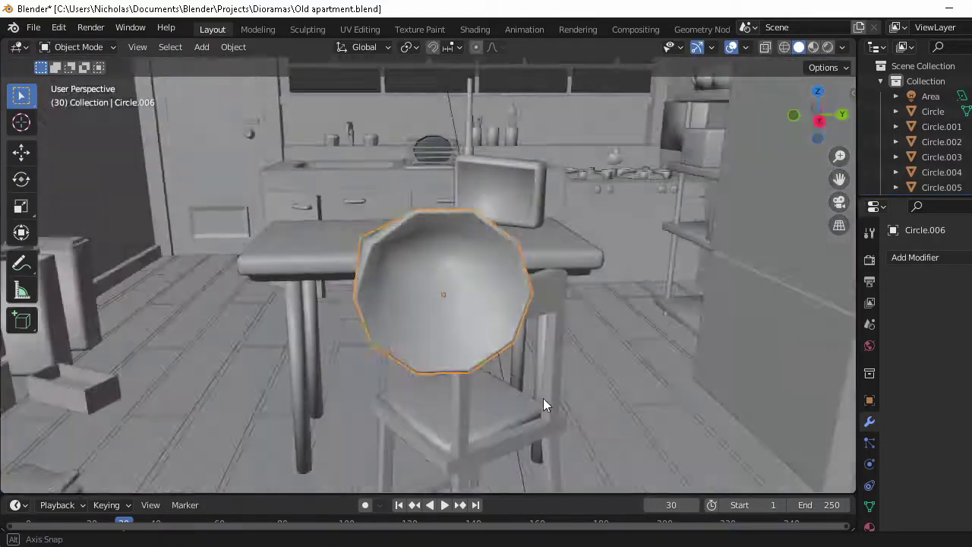
key(r)
click(559, 226)
key(g)
key(z)
click(473, 312)
Stretch the cone, lower it to rest on the kitchen table, and save the file.
key(Tab)
key(KP_Divide)
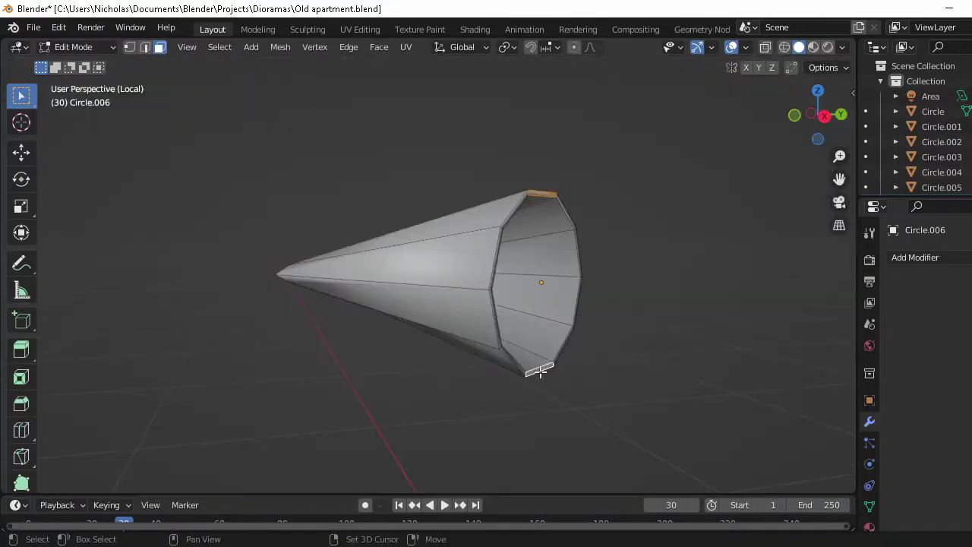
key(s)
click(635, 334)
key(Tab)
key(KP_Divide)
key(g)
key(z)
click(542, 372)
middle_drag(541, 372, 628, 391)
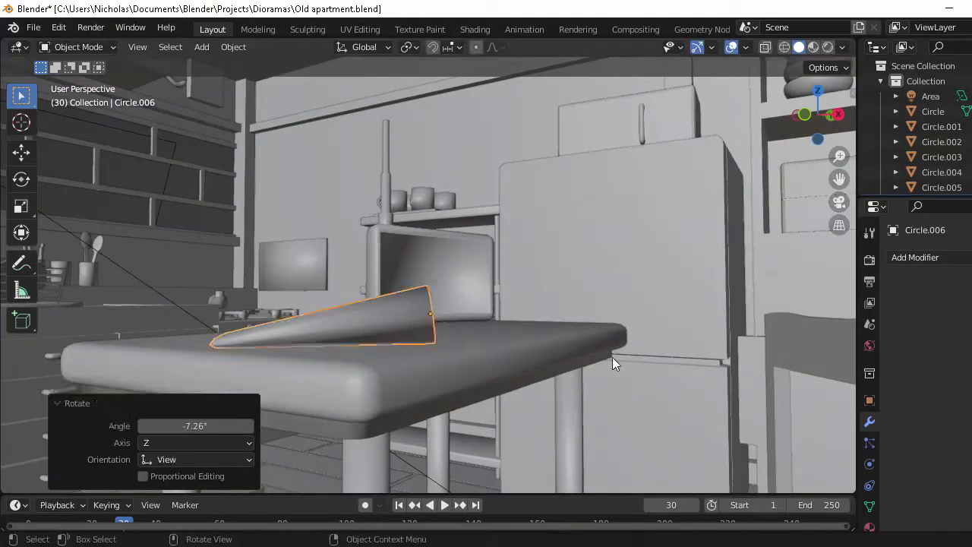
key(Tab)
key(Tab)
key(g)
key(z)
click(590, 337)
key(ctrl+s)
Select a single floor plank and isolate it in local view.
click(497, 347)
key(KP_Divide)
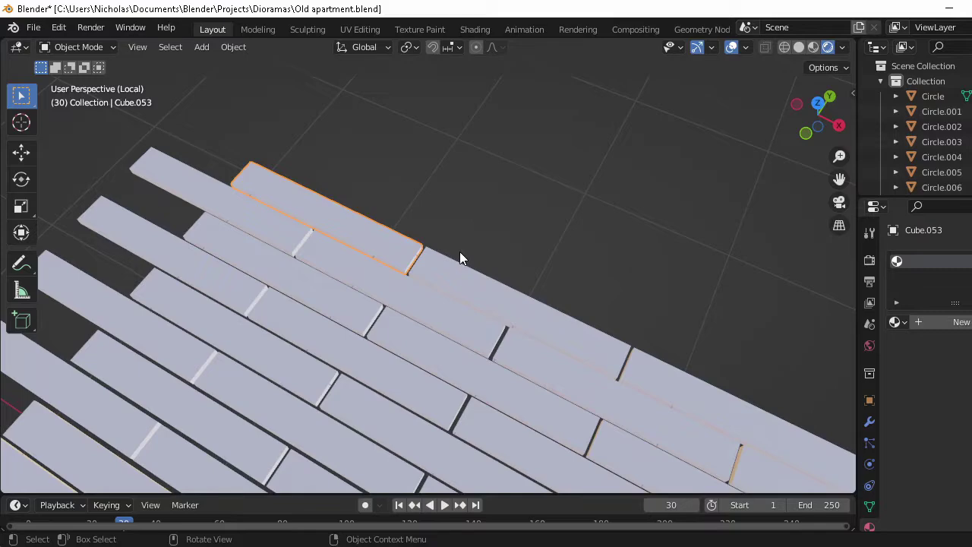
right_click(459, 251)
key(Escape)
key(g)
key(Escape)
Create a new Floor 2 image and link it as an Image Texture into Base Color.
click(292, 47)
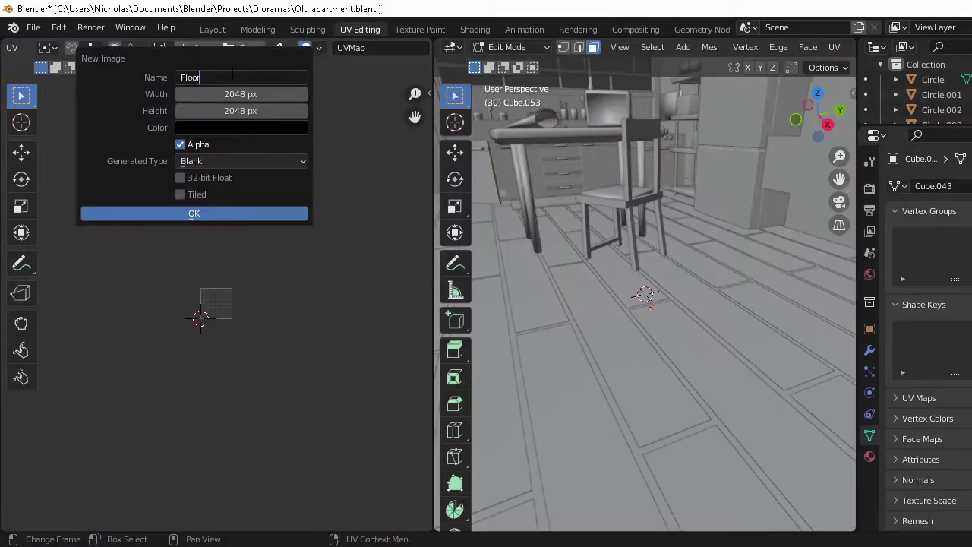
key(Return)
click(474, 29)
middle_drag(495, 393, 495, 494)
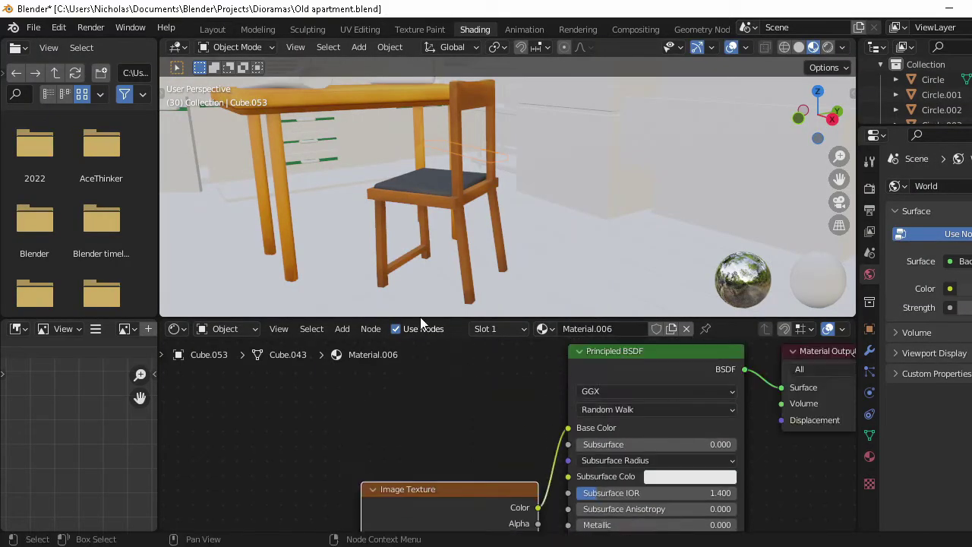
drag(537, 506, 571, 390)
click(378, 495)
click(373, 284)
click(419, 29)
In Texture Paint, fill the plank orange, then flood it with a darker orange base.
click(268, 201)
click(455, 327)
click(267, 95)
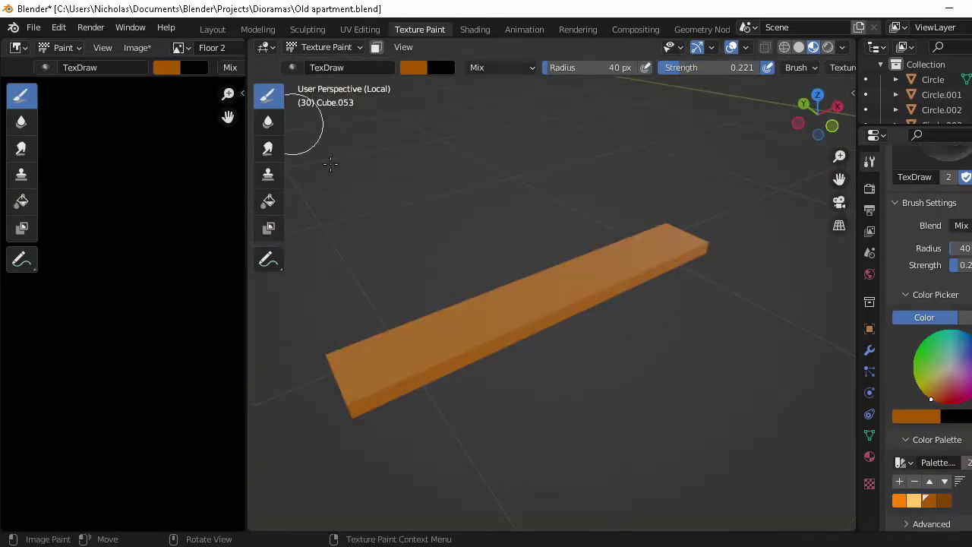
scroll(606, 305, up, 3)
middle_drag(581, 281, 466, 286)
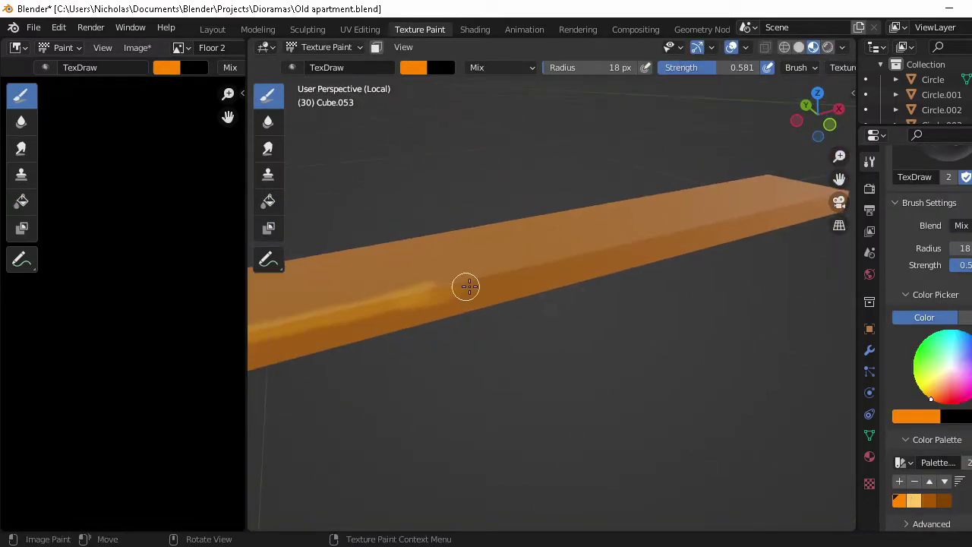
middle_drag(602, 259, 468, 311)
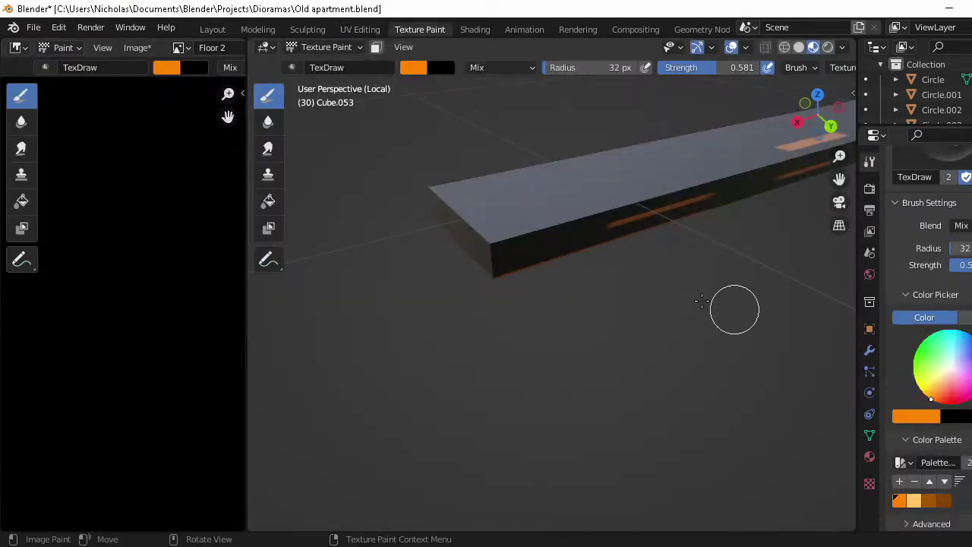
click(581, 206)
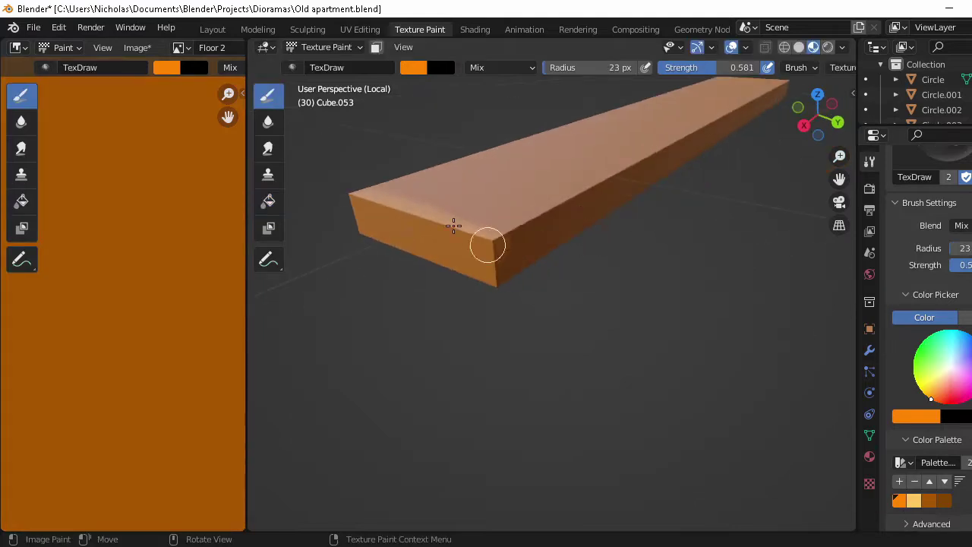
Inspect the painted plank from the top view and in perspective.
mouse_move(454, 225)
middle_down()
mouse_move(486, 232)
mouse_move(455, 275)
mouse_move(676, 166)
mouse_move(606, 266)
middle_up()
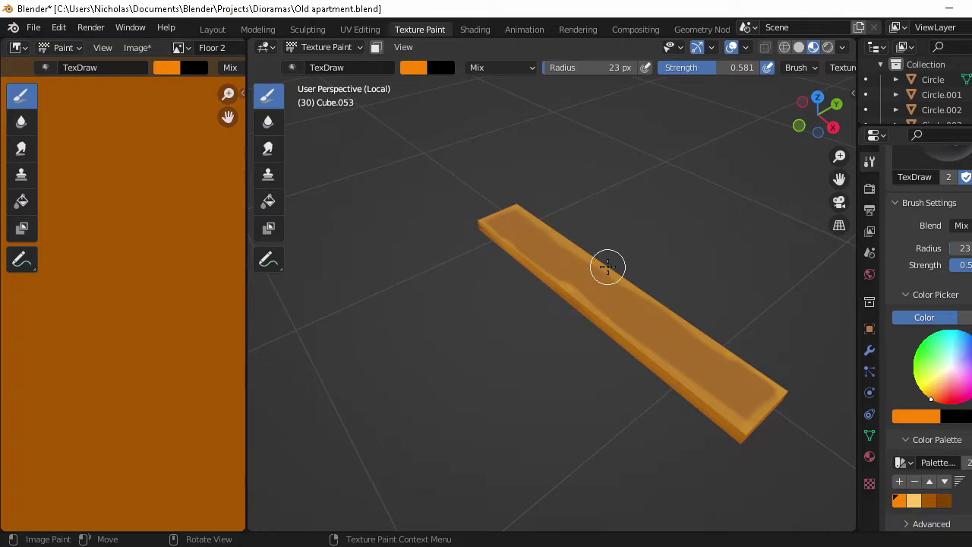
middle_drag(607, 267, 596, 345)
key(KP_7)
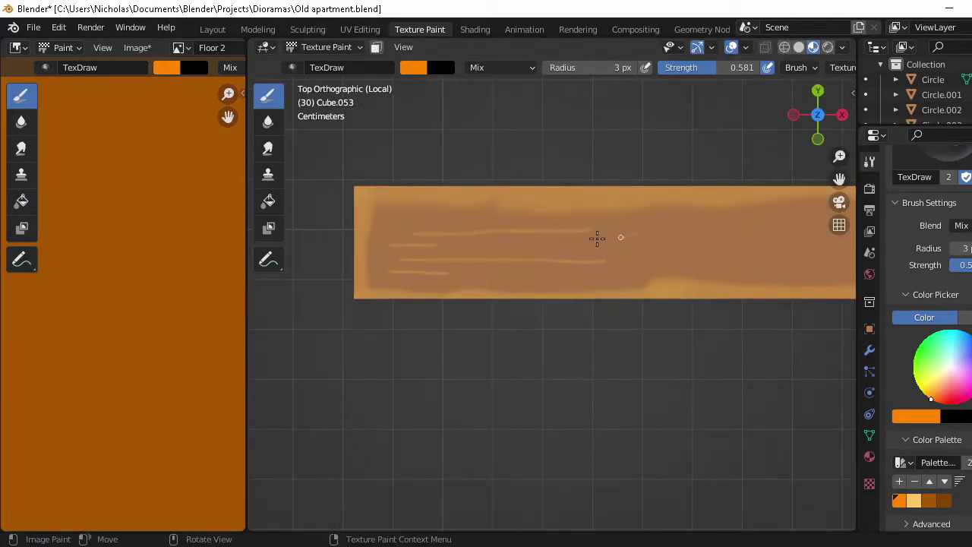
shift+middle_drag(596, 239, 758, 259)
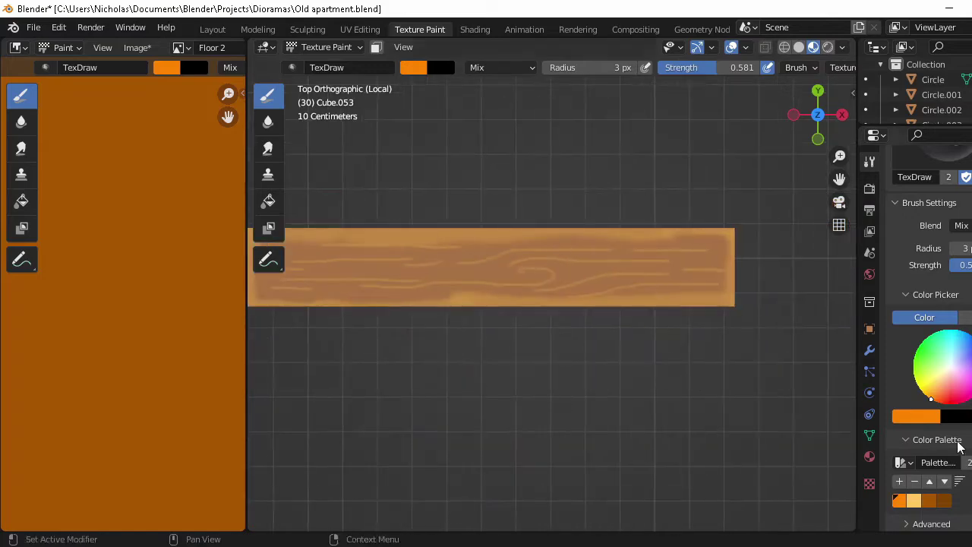
middle_drag(480, 275, 423, 189)
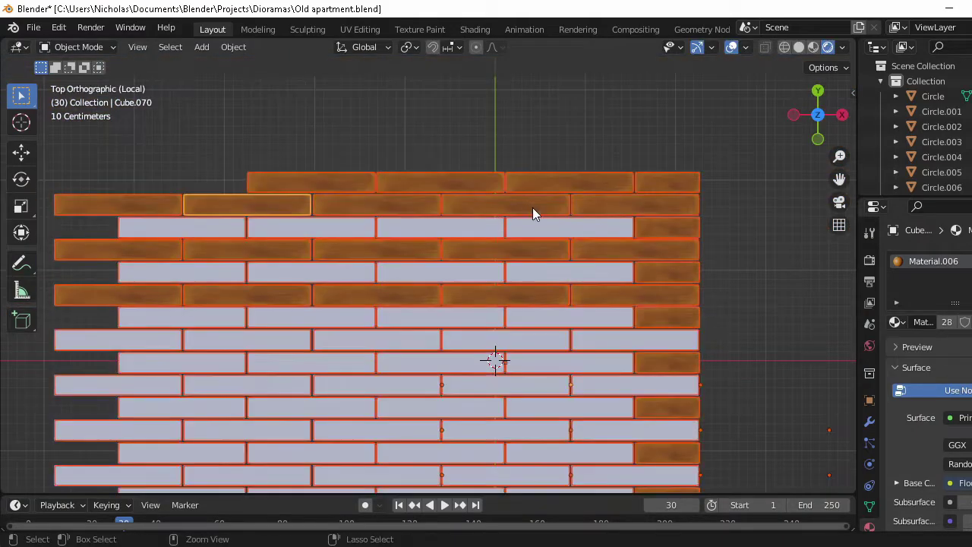
Duplicate the painted plank rows twice to extend the floor along Y.
scroll(532, 207, up, 3)
key(shift+d)
click(482, 265)
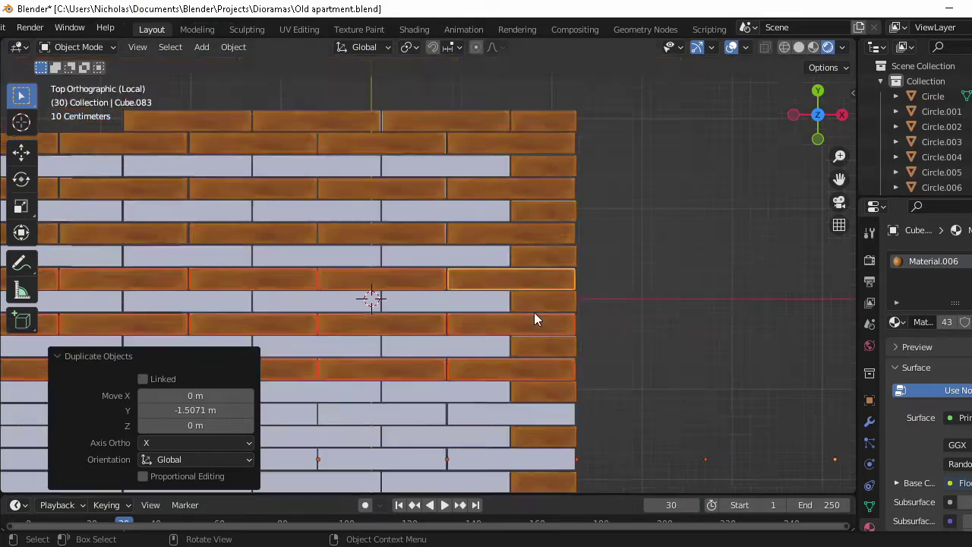
key(shift+d)
click(564, 481)
middle_drag(564, 481, 512, 206)
scroll(512, 206, down, 5)
key(KP_7)
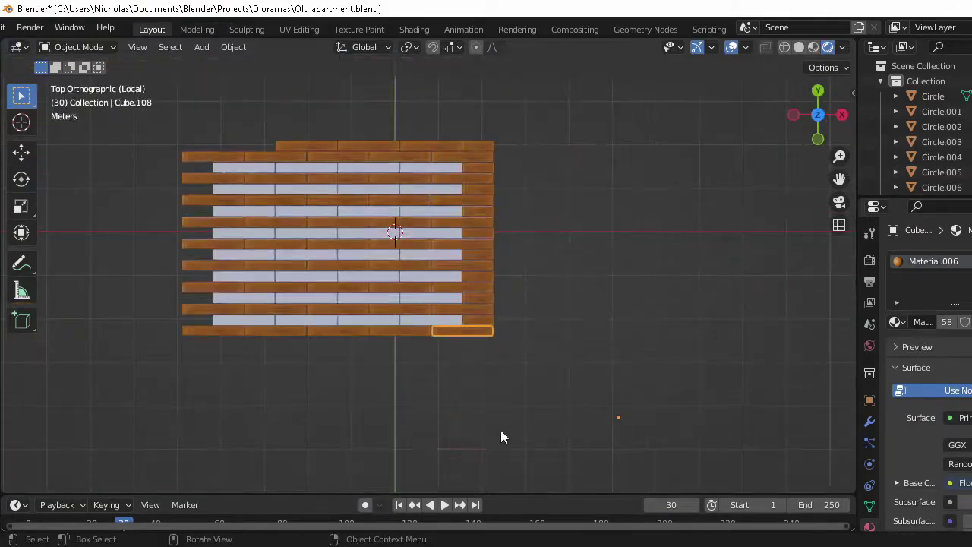
click(501, 437)
scroll(456, 303, up, 3)
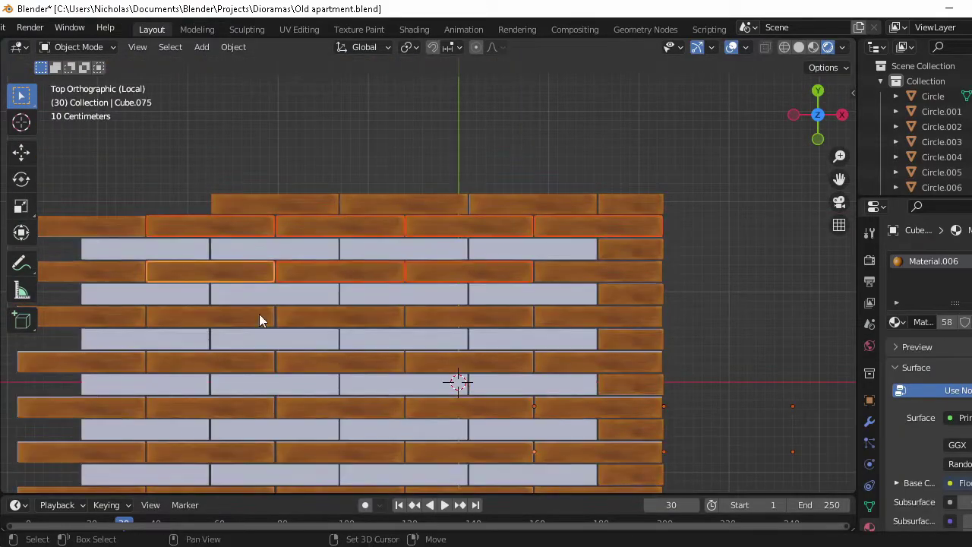
Duplicate planks and shift the copies along the X axis to the row ends.
key(shift+d)
click(618, 273)
scroll(616, 264, up, 3)
key(g)
key(x)
click(531, 290)
key(g)
key(x)
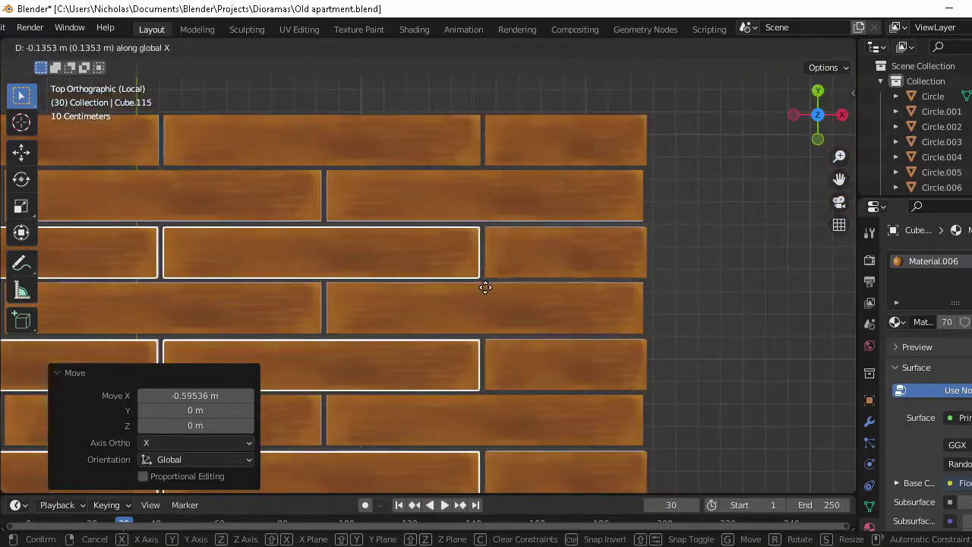
click(485, 287)
scroll(538, 238, down, 3)
Duplicate more planks to fill the remaining floor area.
key(shift+d)
click(367, 228)
key(shift+d)
click(606, 395)
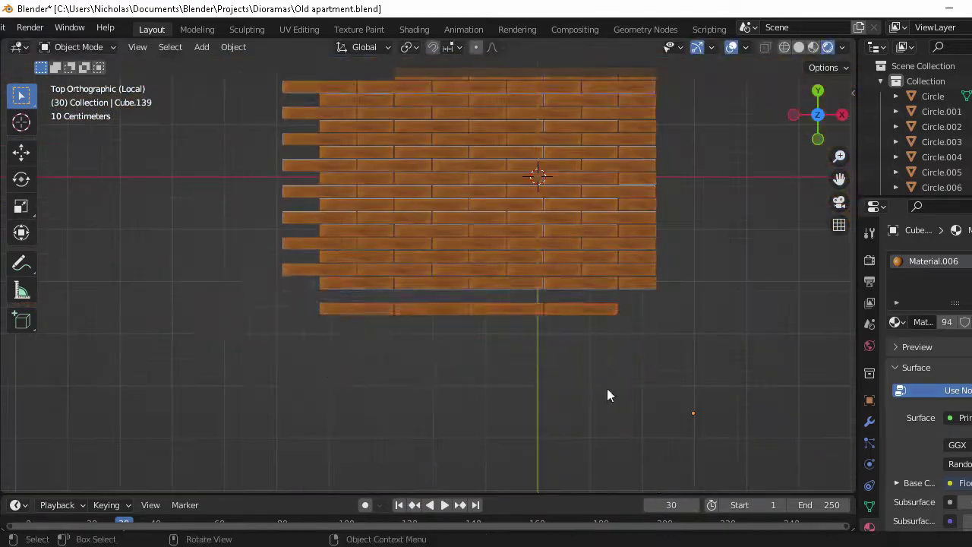
mouse_move(607, 395)
middle_down()
mouse_move(530, 411)
mouse_move(475, 225)
mouse_move(416, 114)
middle_up()
Select all floor planks, save the file, and leave the isolated view.
key(a)
key(ctrl+s)
scroll(515, 308, up, 2)
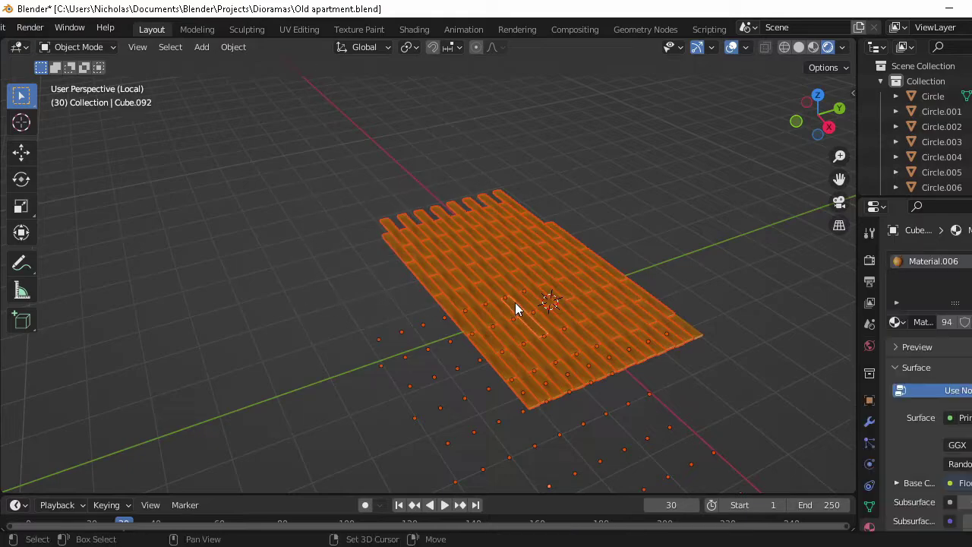
scroll(672, 408, down, 3)
key(KP_Divide)
In UV Editing, unlink the table's current image and frame the table.
click(414, 29)
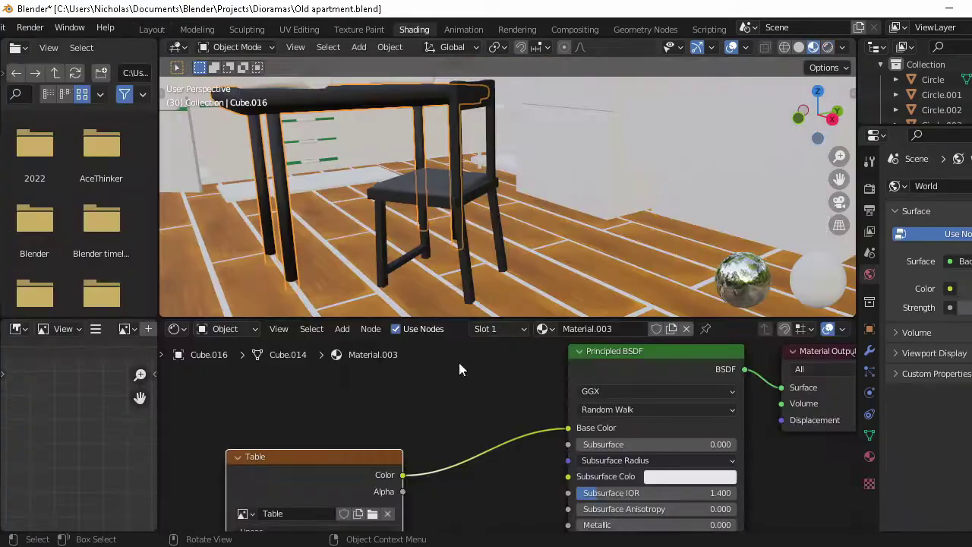
click(299, 29)
click(250, 47)
click(227, 114)
click(329, 47)
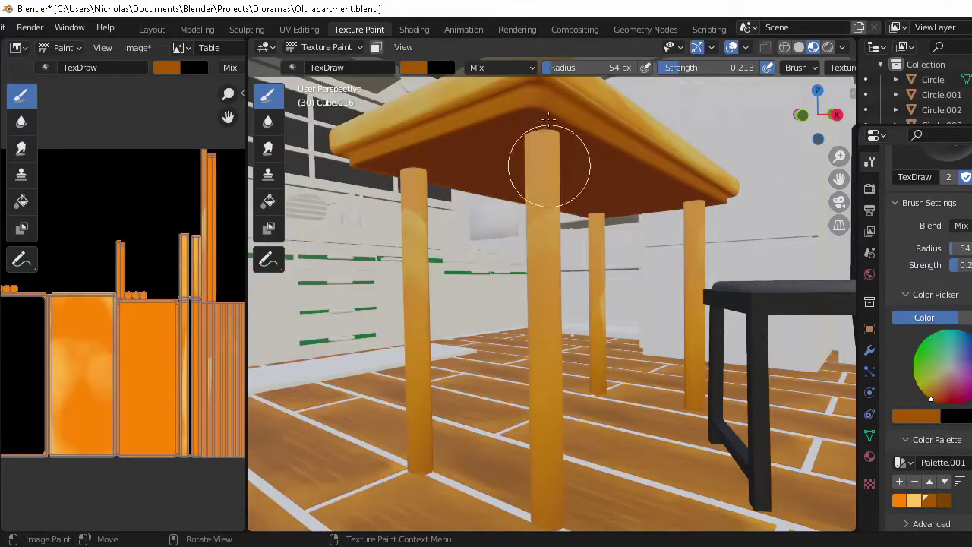
Paint orange wood strokes along the tabletop and its edge.
drag(548, 120, 575, 162)
middle_drag(575, 162, 575, 163)
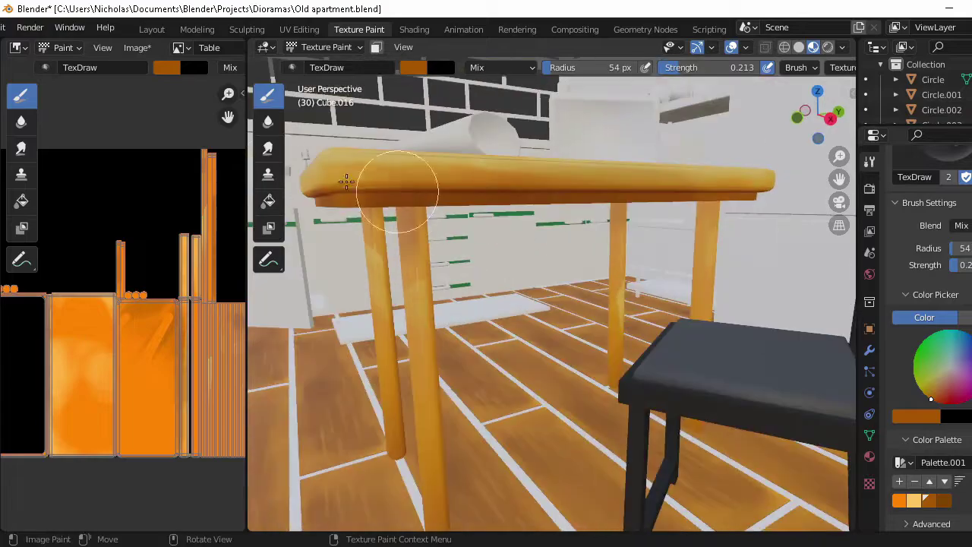
middle_drag(401, 184, 568, 228)
mouse_move(379, 240)
middle_down()
mouse_move(401, 230)
mouse_move(456, 243)
mouse_move(445, 413)
mouse_move(355, 507)
mouse_move(925, 484)
middle_up()
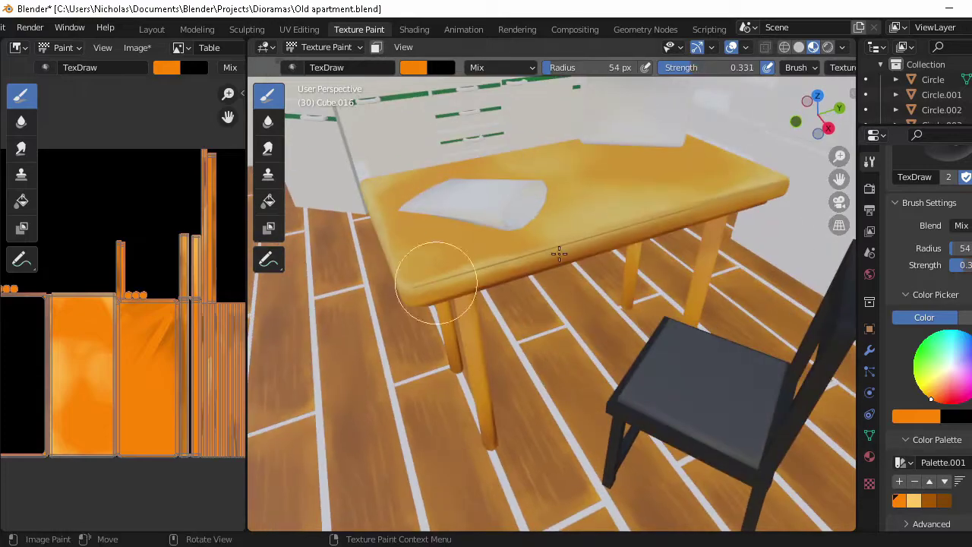
mouse_move(559, 253)
middle_down()
mouse_move(481, 310)
mouse_move(505, 284)
middle_up()
Briefly enter Edit Mode, then return to Texture Paint on the table.
key(Tab)
click(152, 29)
click(334, 27)
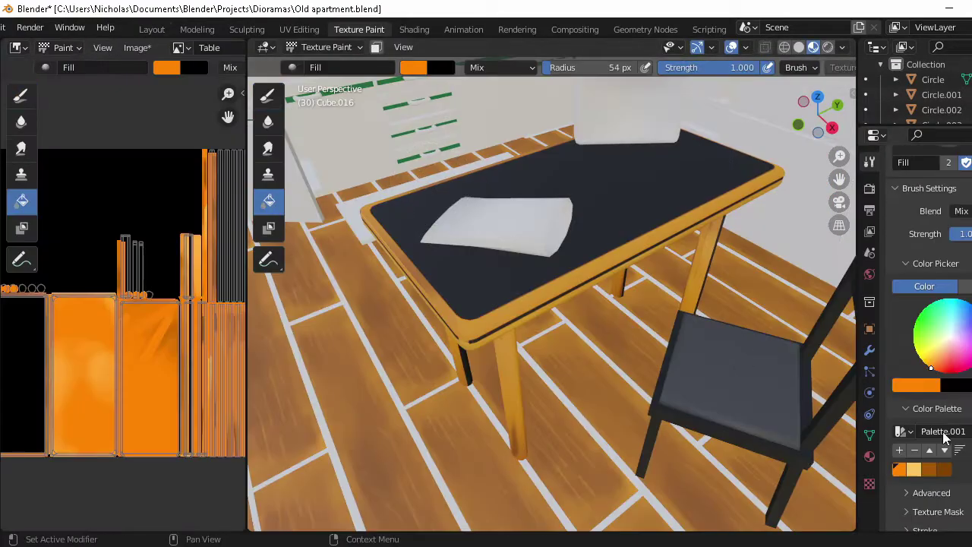
mouse_move(415, 219)
middle_down()
mouse_move(772, 225)
mouse_move(666, 314)
middle_up()
mouse_move(419, 167)
middle_down()
mouse_move(689, 276)
mouse_move(487, 139)
middle_up()
Paint dark brown shading on the bottoms of the table legs.
key(s)
middle_drag(403, 152, 431, 197)
key(s)
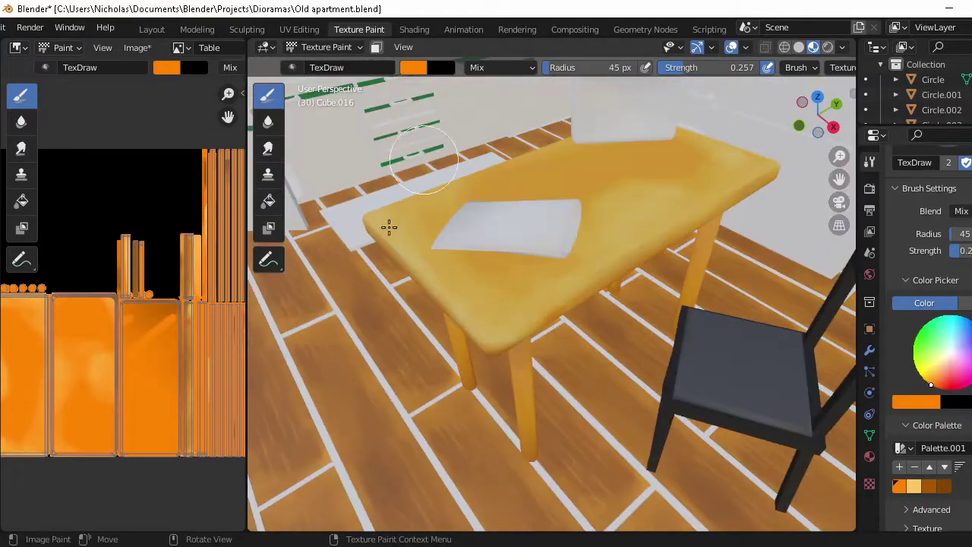
mouse_move(388, 226)
middle_down()
mouse_move(425, 319)
mouse_move(395, 379)
middle_up()
key(s)
mouse_move(516, 380)
mouse_down()
mouse_move(380, 391)
mouse_move(449, 388)
mouse_up()
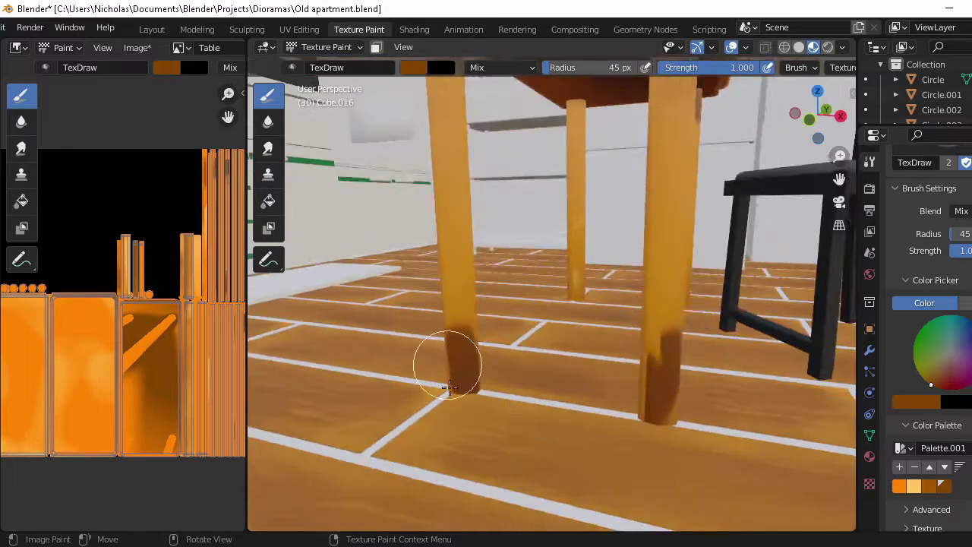
mouse_move(449, 387)
middle_down()
mouse_move(476, 337)
mouse_move(792, 299)
middle_up()
Sample brighter and darker oranges and lower brush strength for subtle leg shading.
key(s)
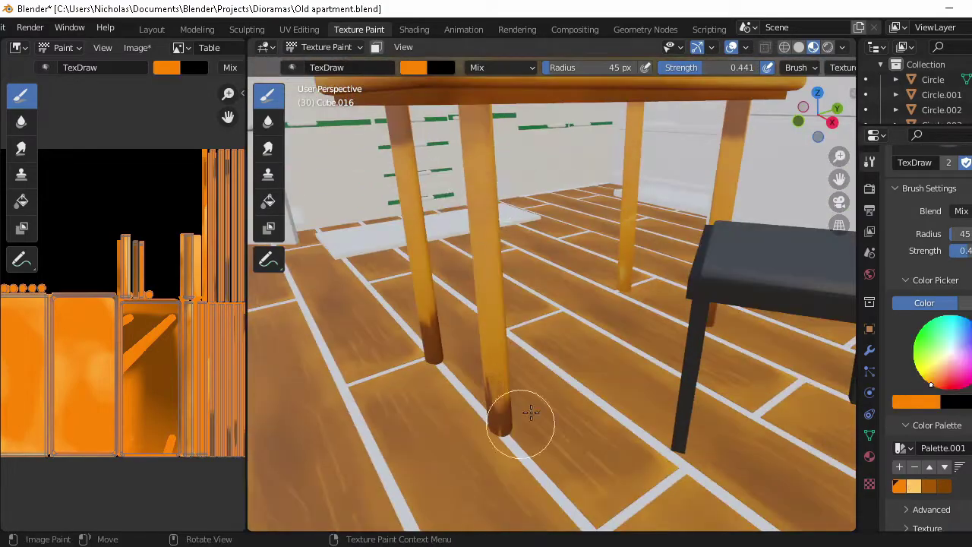
mouse_move(531, 413)
middle_down()
mouse_move(449, 386)
mouse_move(466, 250)
mouse_move(621, 190)
mouse_move(575, 311)
middle_up()
scroll(575, 311, up, 4)
scroll(574, 354, down, 4)
mouse_move(559, 364)
middle_down()
mouse_move(394, 287)
mouse_move(620, 321)
mouse_move(443, 386)
mouse_move(510, 194)
middle_up()
key(s)
key(shift+f)
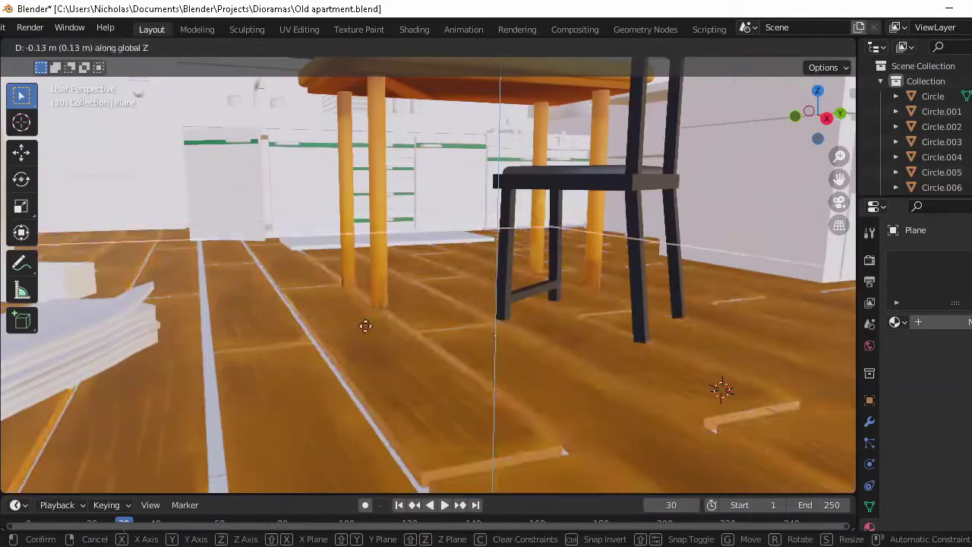
Lower the plane 0.13 m, save the apartment file, and select another object.
click(365, 326)
mouse_move(365, 325)
middle_down()
mouse_move(416, 316)
mouse_move(411, 332)
mouse_move(436, 331)
middle_up()
key(ctrl+s)
click(410, 413)
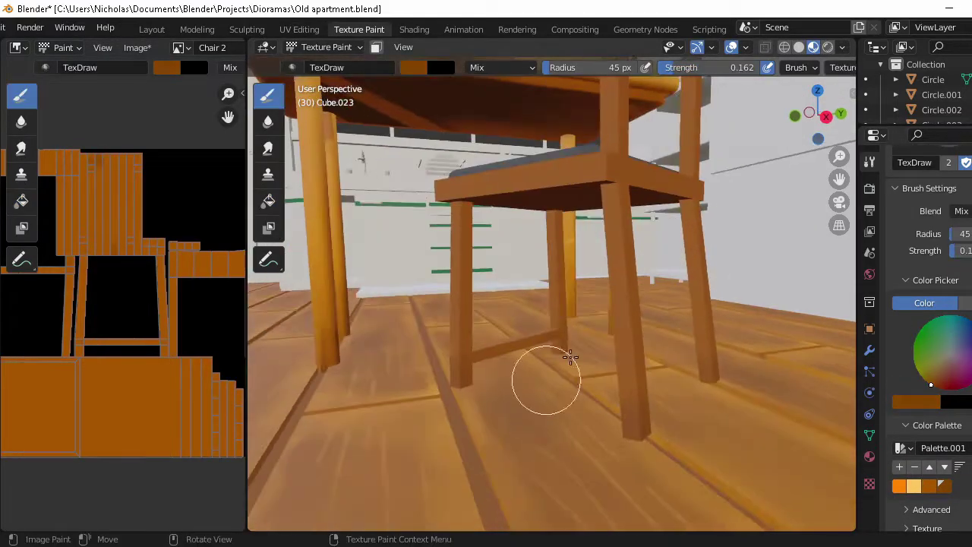
Shade the chair's backrest with darker wood tones.
middle_drag(785, 424, 518, 269)
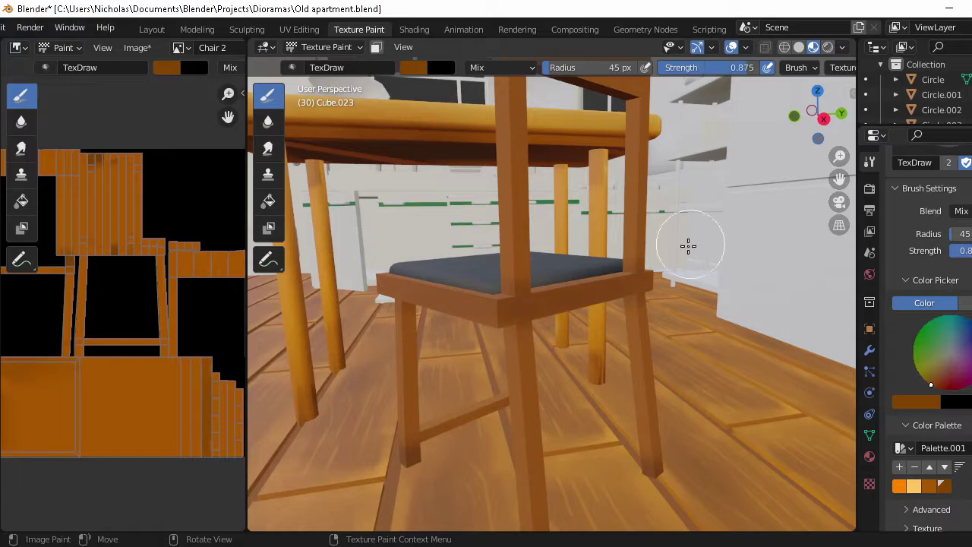
mouse_move(418, 299)
middle_down()
mouse_move(602, 226)
mouse_move(562, 392)
mouse_move(490, 475)
mouse_move(402, 353)
mouse_move(423, 304)
mouse_move(548, 354)
mouse_move(640, 284)
mouse_move(494, 190)
mouse_move(486, 370)
mouse_move(560, 399)
mouse_move(530, 299)
mouse_move(501, 319)
mouse_move(471, 304)
mouse_move(485, 326)
middle_up()
mouse_move(555, 262)
middle_down()
mouse_move(542, 412)
mouse_move(494, 462)
mouse_move(620, 229)
mouse_move(611, 126)
middle_up()
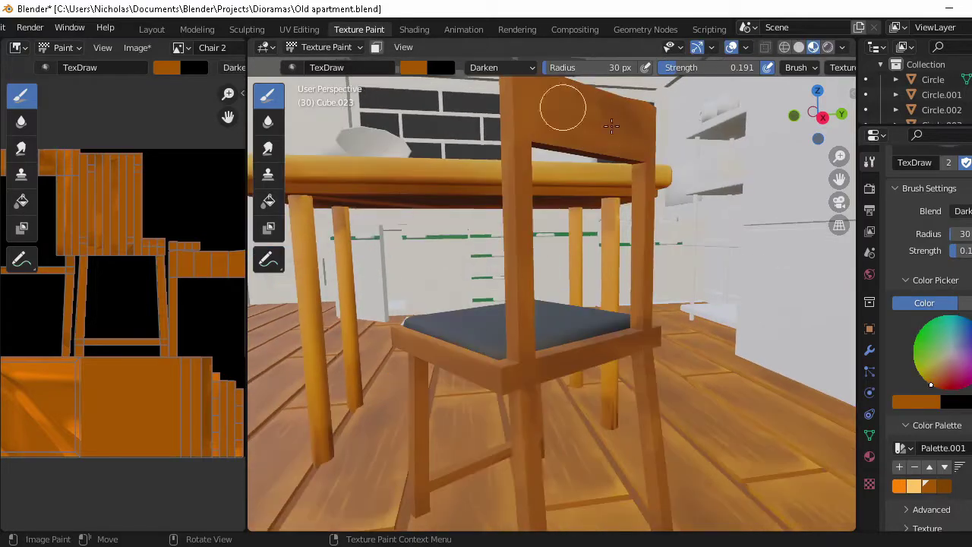
Save the apartment file from Layout and select the tall cupboard.
click(151, 29)
scroll(354, 272, down, 5)
key(ctrl+s)
click(842, 46)
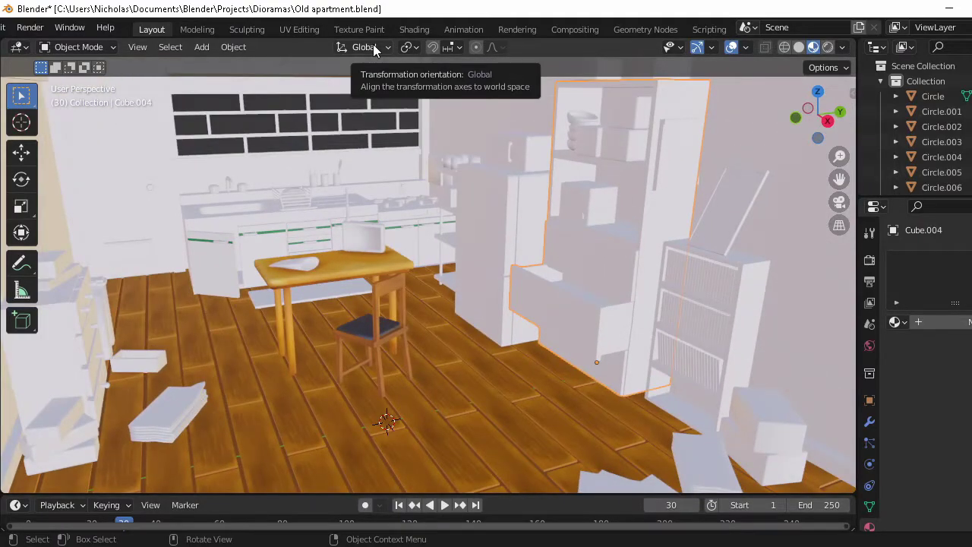
Create a new cupboard image and connect it as an Image Texture to Base Color.
click(311, 30)
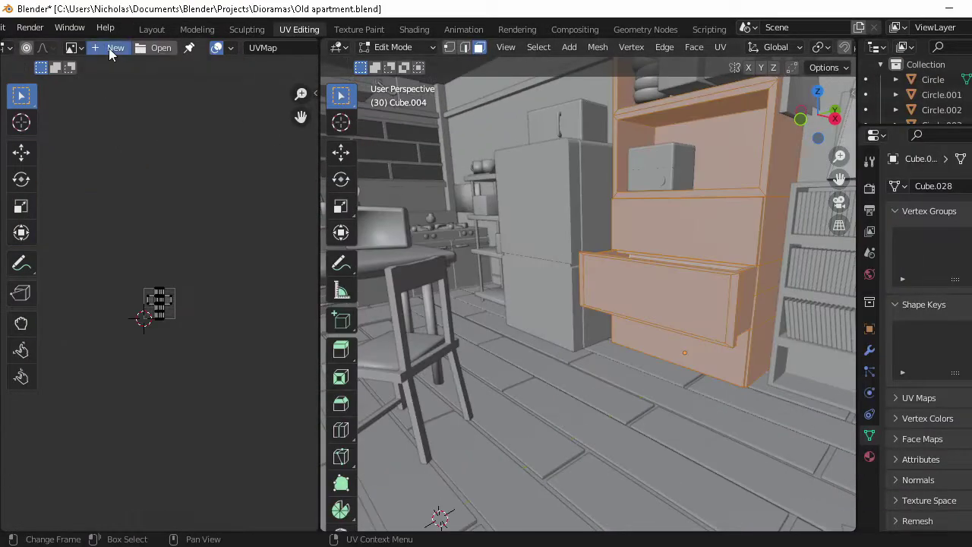
click(109, 48)
click(173, 209)
click(414, 28)
click(507, 329)
drag(473, 394, 562, 428)
click(326, 430)
Fill the cupboard with orange in Texture Paint.
click(334, 29)
scroll(481, 299, up, 5)
click(671, 382)
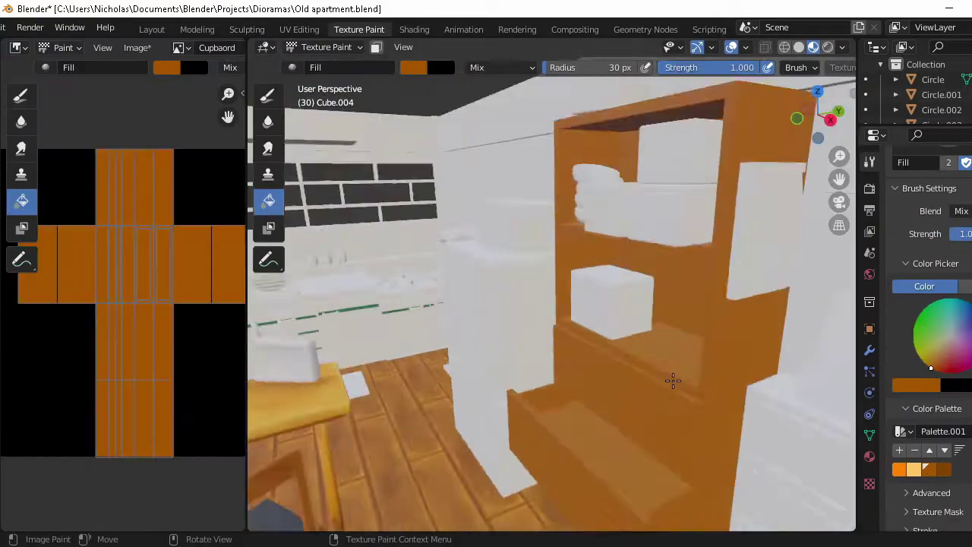
key(KP_Divide)
click(159, 95)
Create a blank Desk 2 image and Smart UV Project the chest of drawers.
click(299, 29)
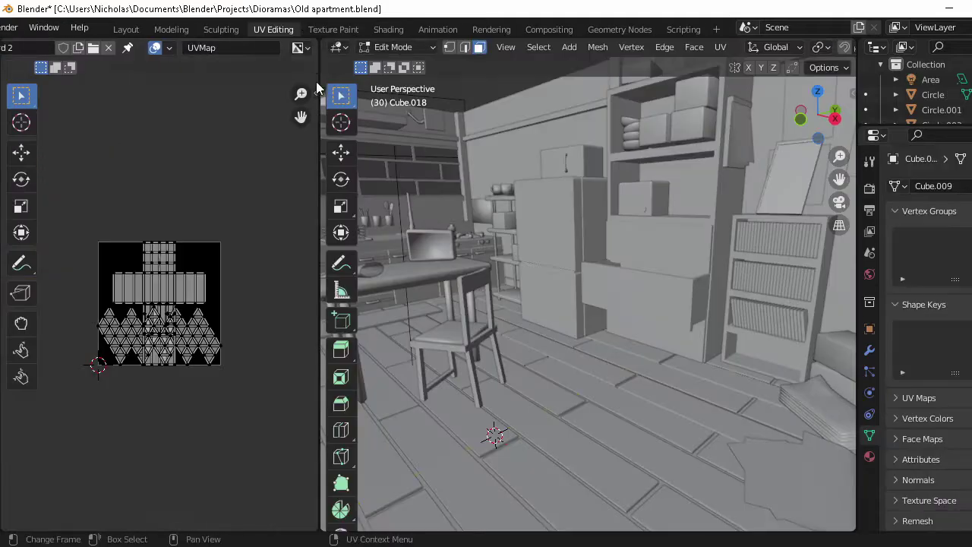
click(202, 48)
click(189, 47)
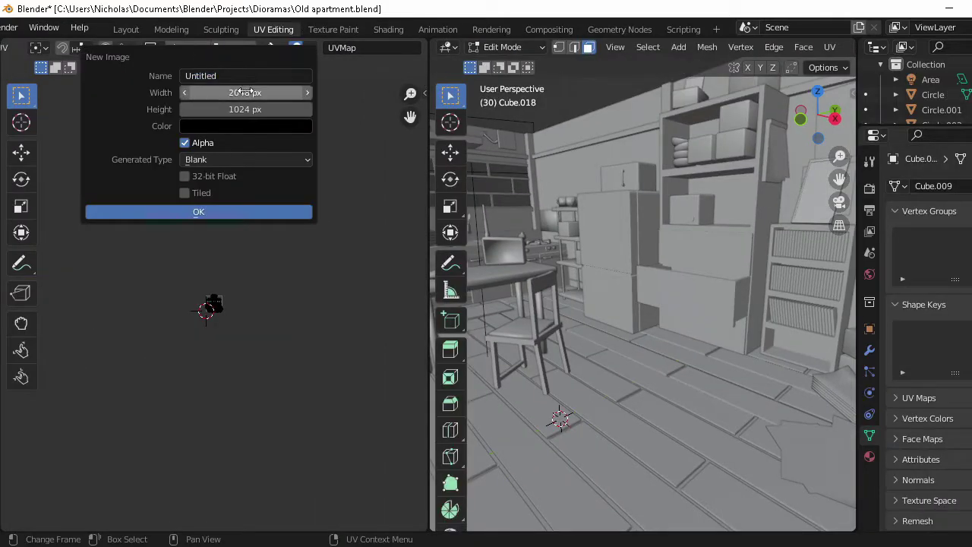
click(198, 211)
middle_drag(592, 304, 657, 297)
key(u)
key(Escape)
key(u)
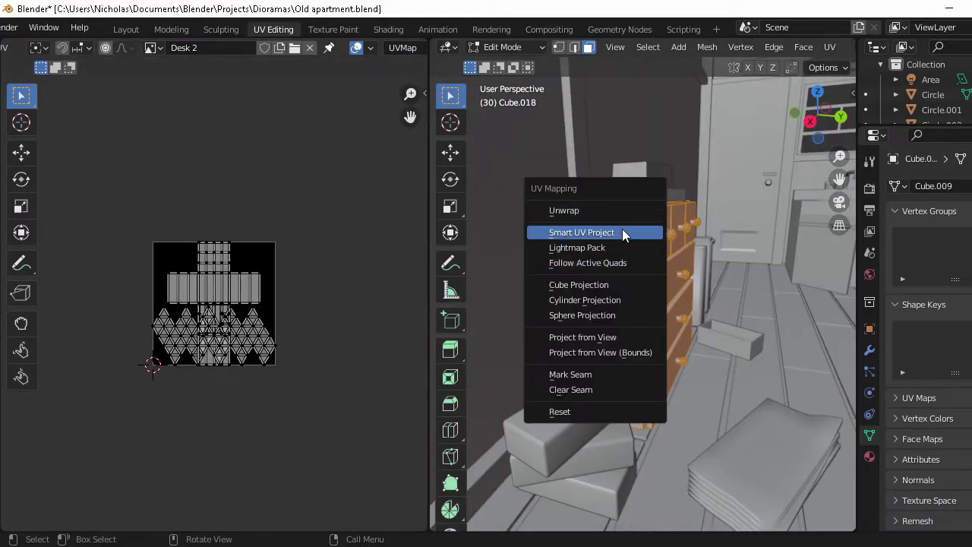
click(622, 233)
Add an Image Texture node to the drawers' material for painting.
click(380, 29)
key(shift+a)
click(358, 393)
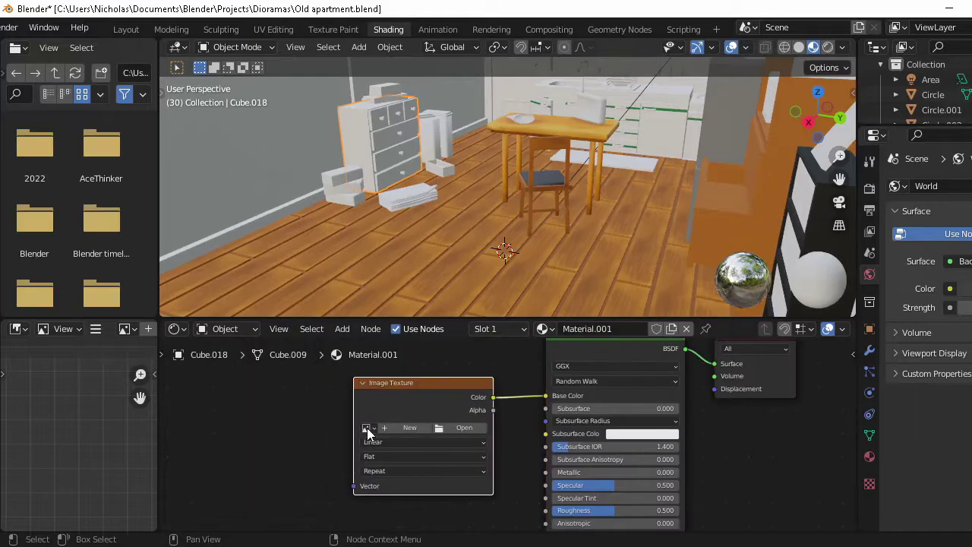
click(273, 29)
click(333, 29)
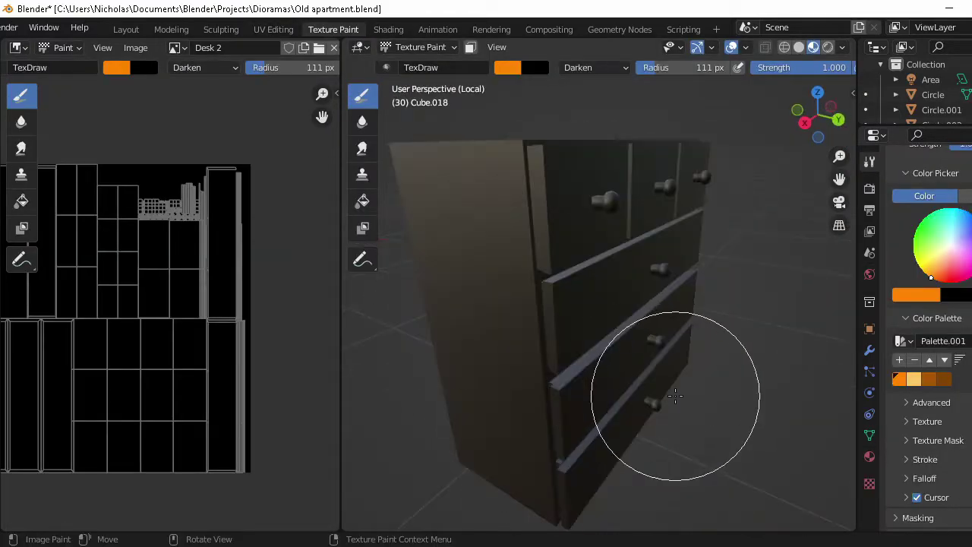
Fill the chest of drawers orange and save the Desk 2 image.
click(576, 304)
click(362, 94)
mouse_move(575, 282)
middle_down()
mouse_move(567, 302)
mouse_move(667, 335)
mouse_move(577, 304)
middle_up()
click(137, 47)
click(147, 185)
key(Return)
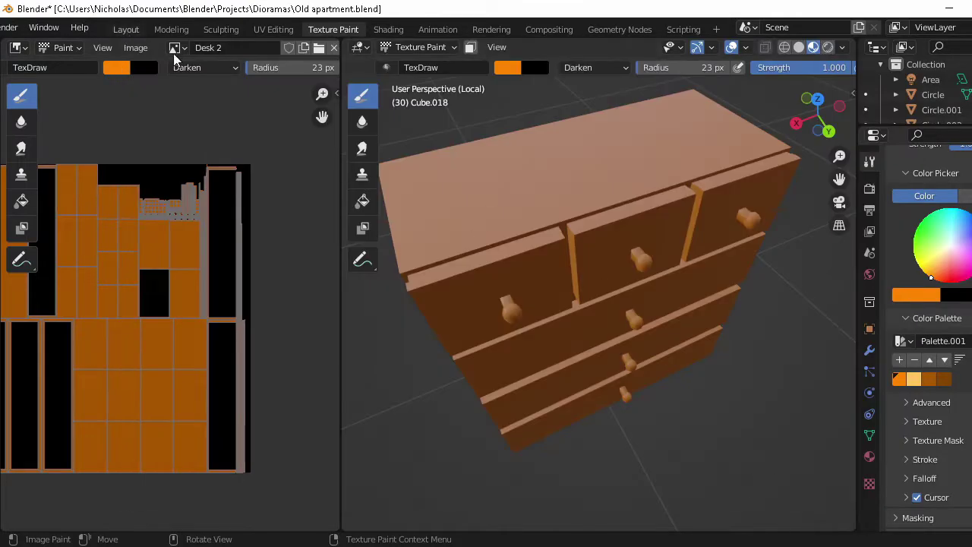
Apply the drawers' transforms and add a Hue/Saturation adjustment to the texture.
click(126, 29)
key(ctrl+a)
click(323, 30)
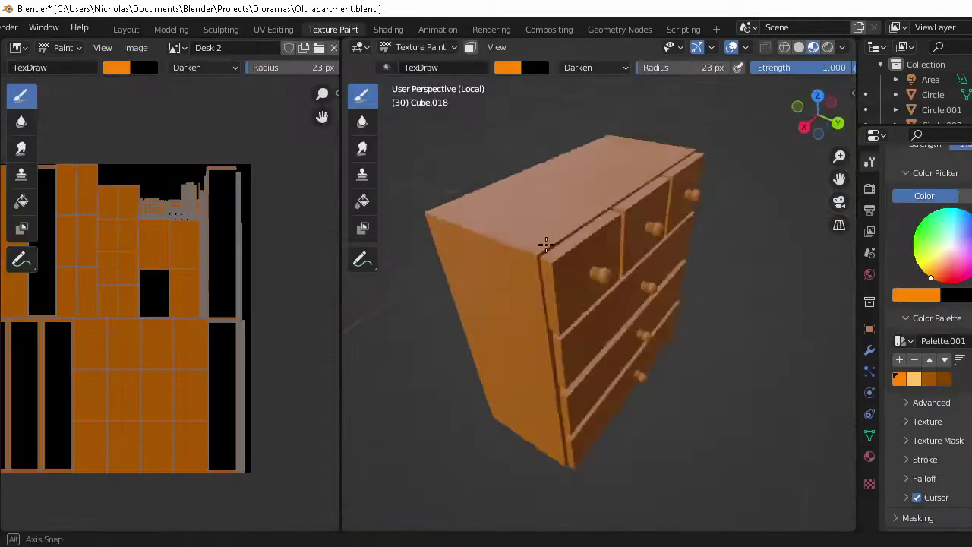
middle_drag(626, 294, 470, 391)
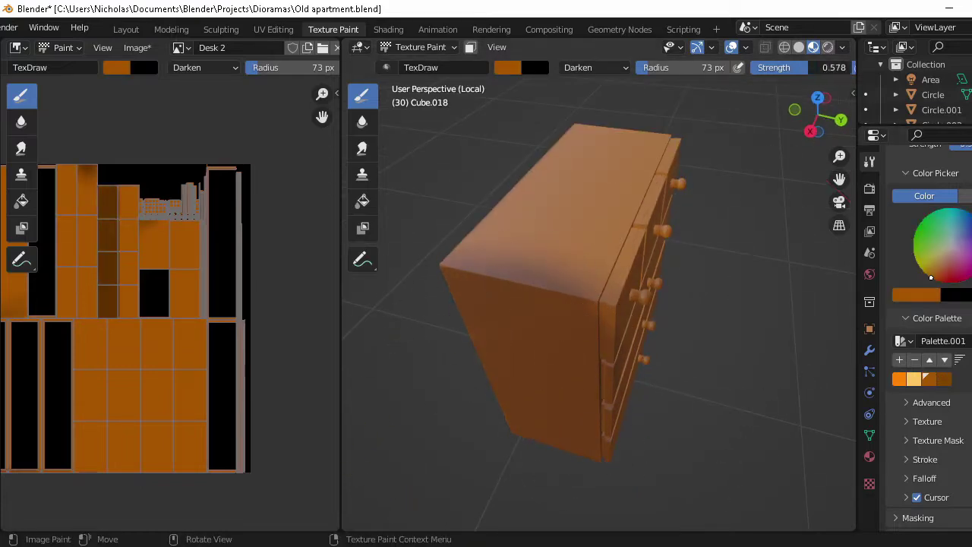
middle_drag(577, 290, 508, 289)
text(sa)
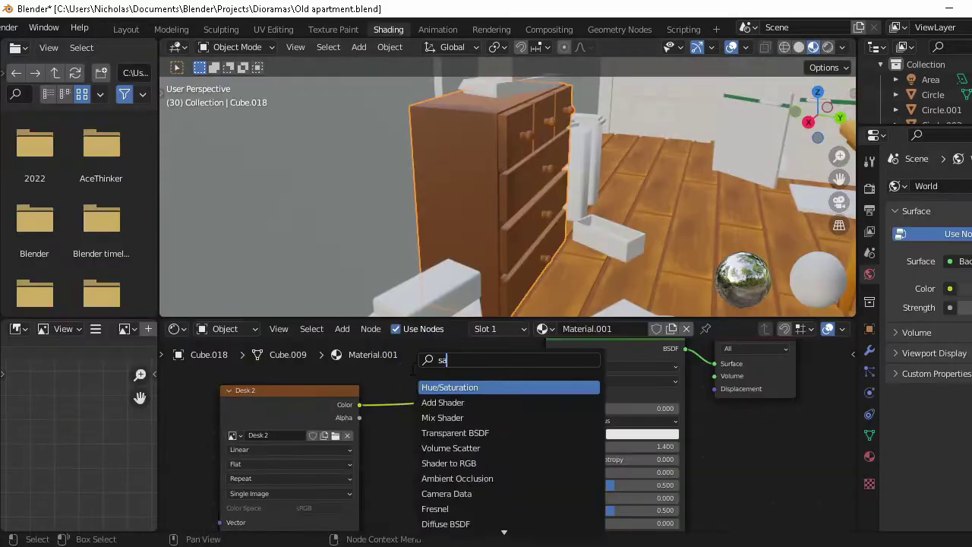
key(Return)
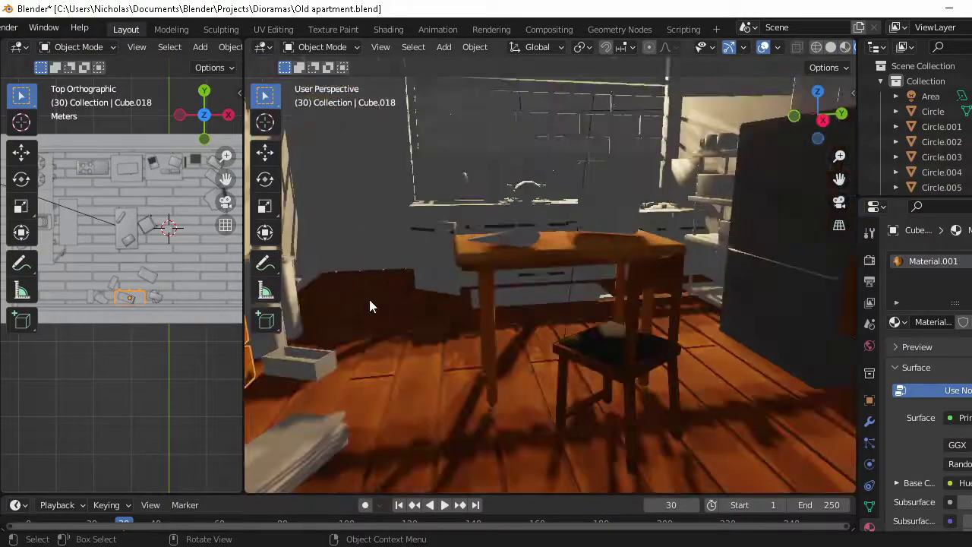
Finish editing the counter mesh and save Old apartment.blend.
right_click(556, 167)
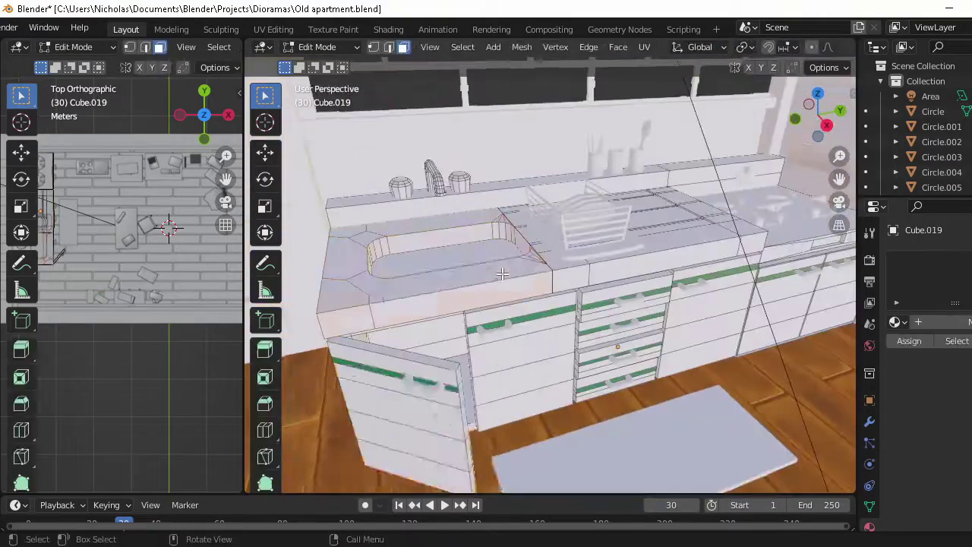
key(Tab)
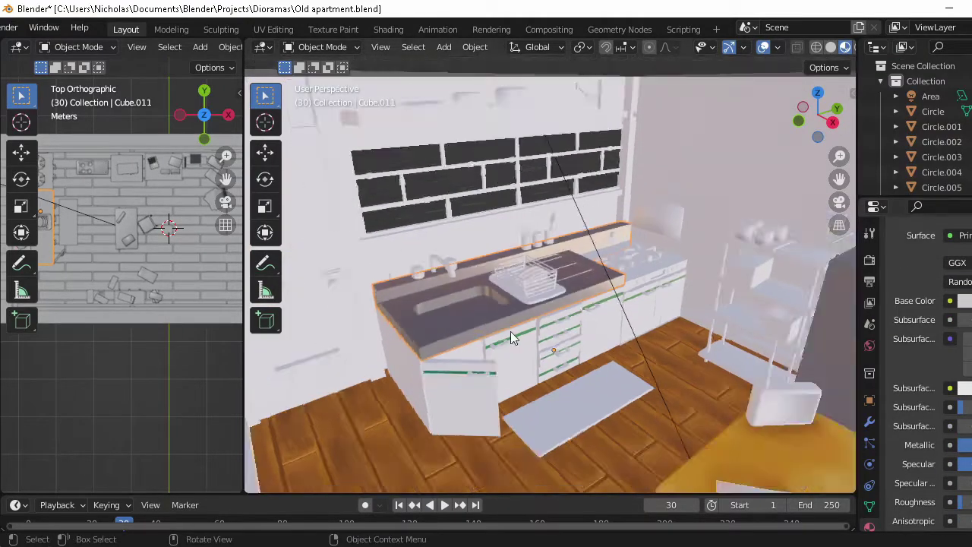
middle_drag(510, 331, 543, 343)
key(ctrl+s)
Switch to solid shading, select a stove knob, and save the file again.
key(z)
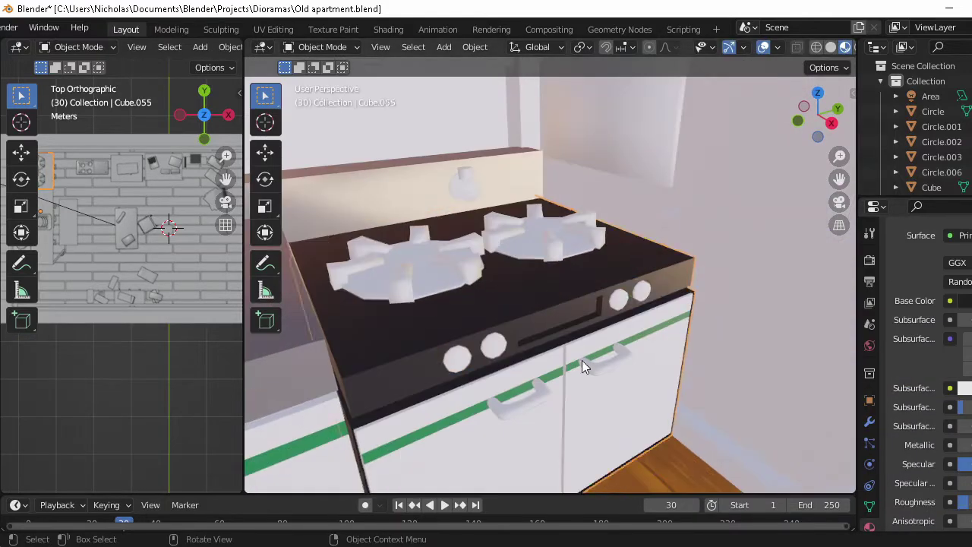
click(642, 289)
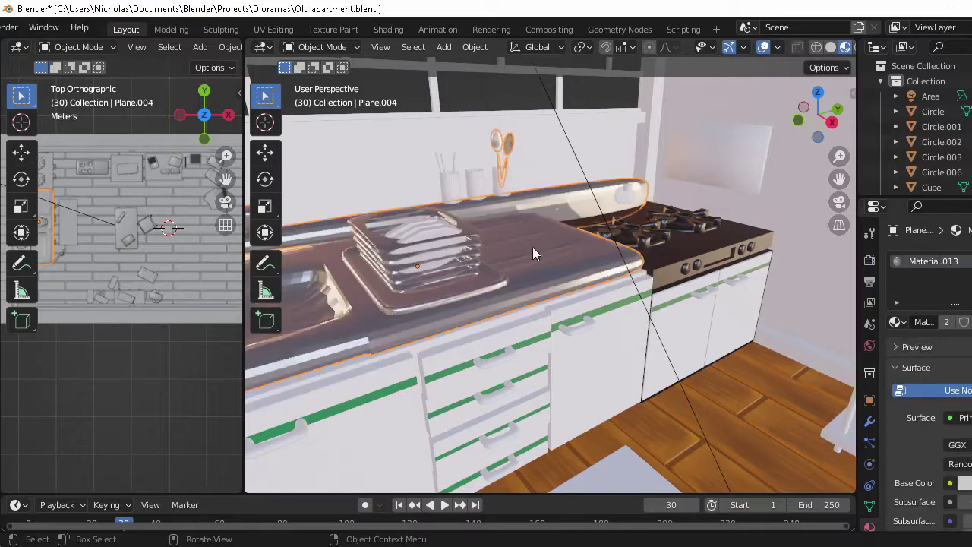
scroll(471, 273, down, 4)
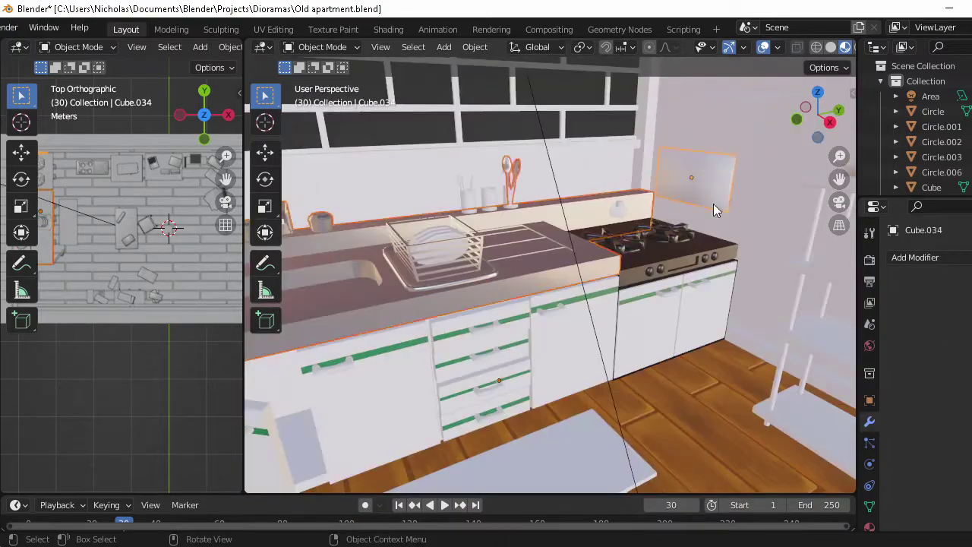
key(ctrl+s)
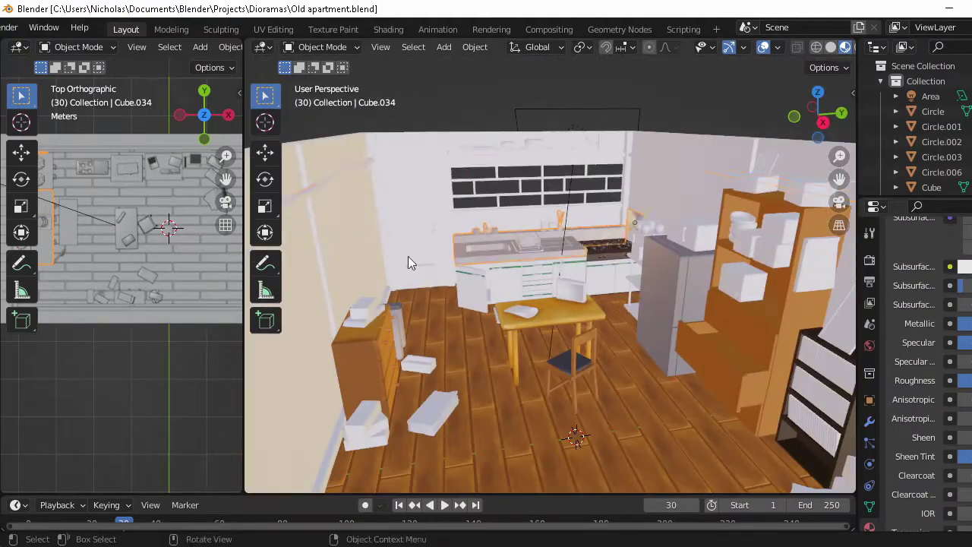
Select the wall beside the kitchen sink.
click(408, 256)
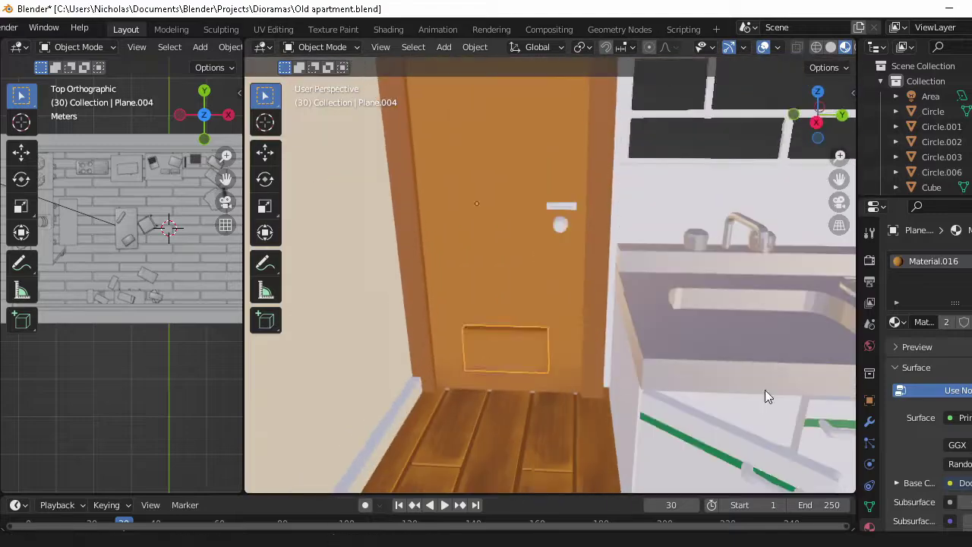
Frame the door handle, select all its connected geometry, and save the file.
key(KP_Decimal)
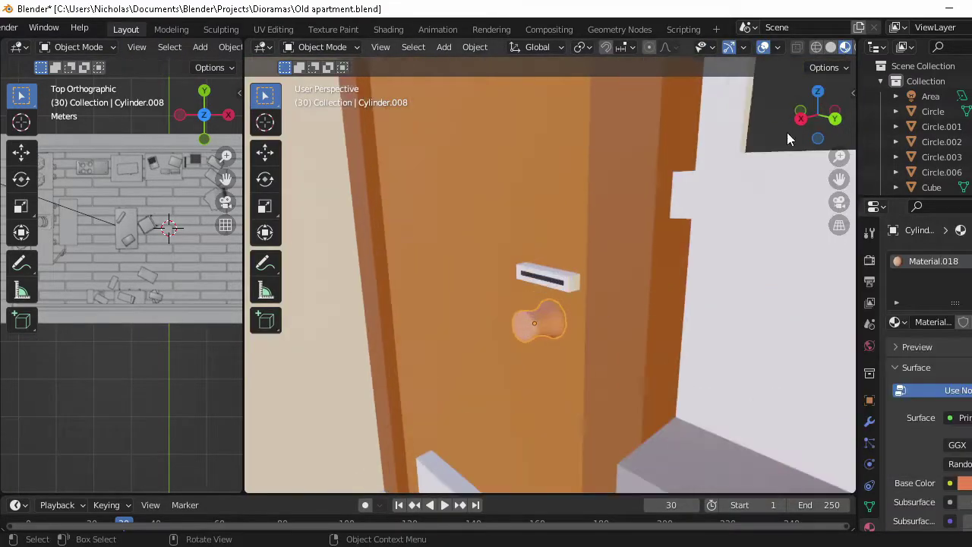
key(Tab)
key(ctrl+l)
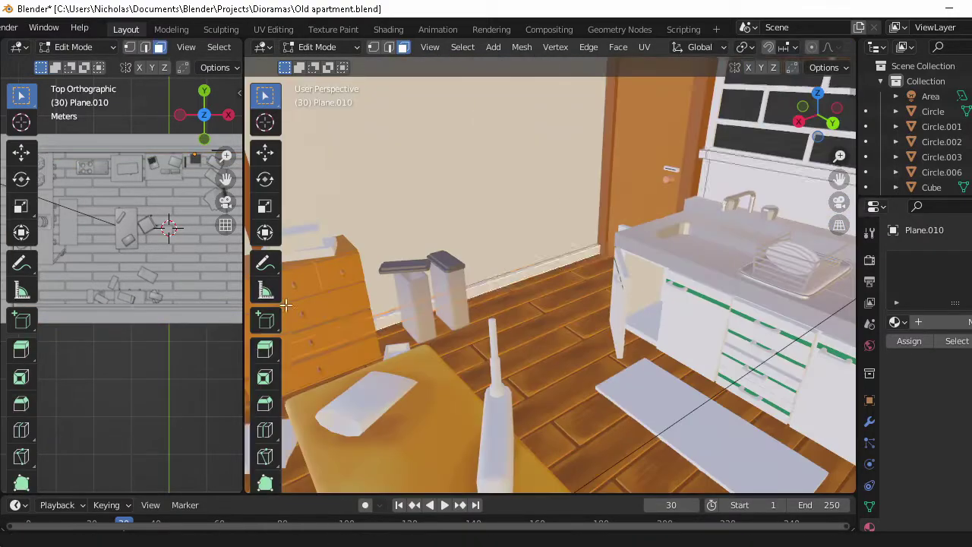
key(Tab)
key(ctrl+s)
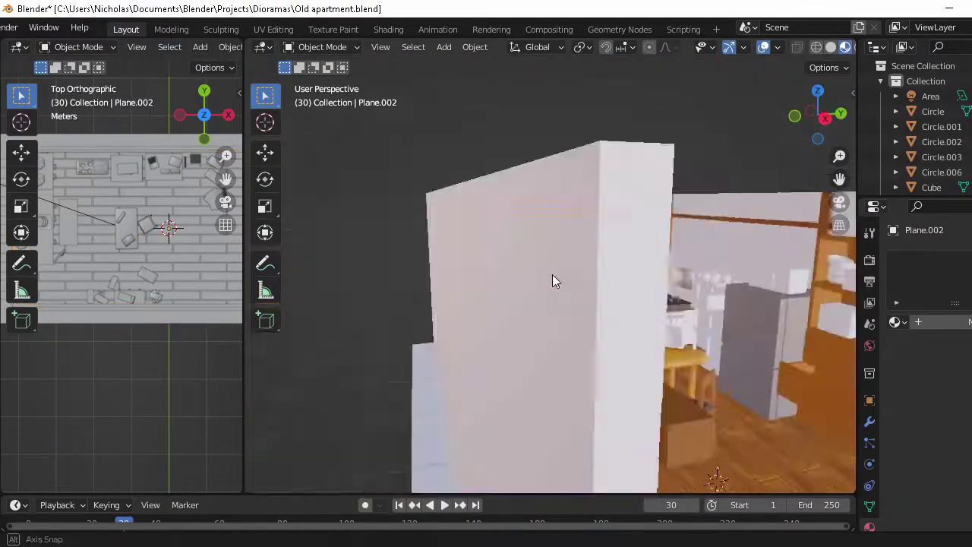
Separate the connected pot geometry into its own object.
key(Tab)
key(l)
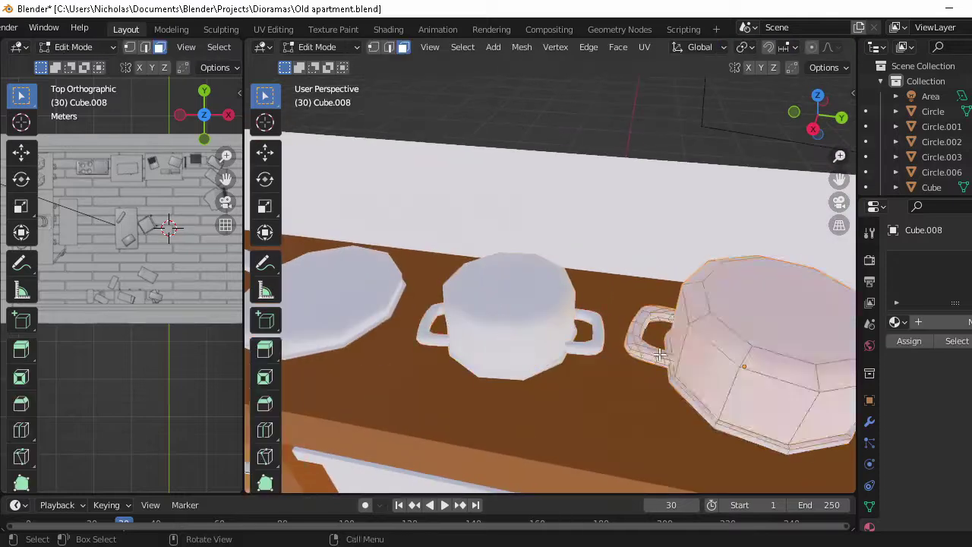
key(p)
click(672, 349)
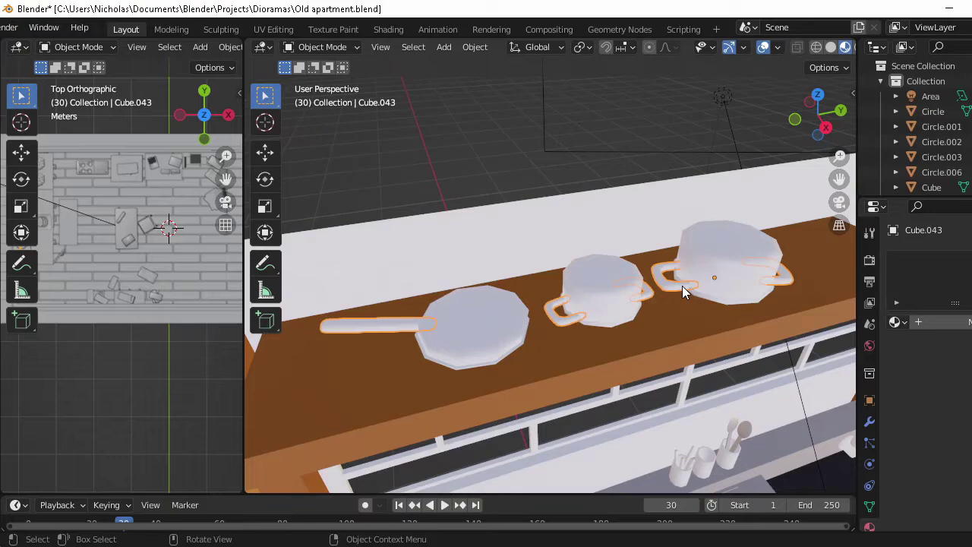
Assign the existing Material.013 to the frying pan and pots on the shelf.
click(895, 321)
click(793, 460)
click(468, 321)
shift+middle_drag(469, 321, 565, 173)
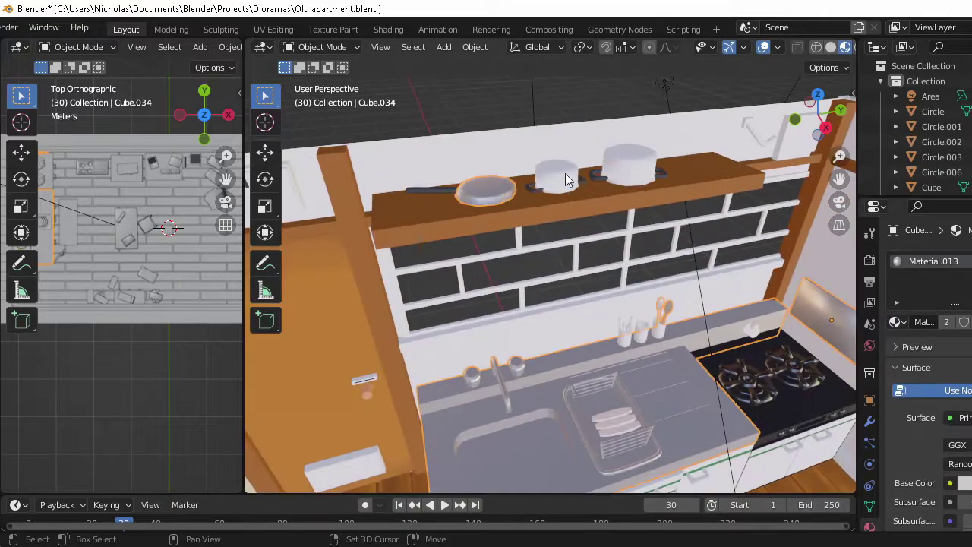